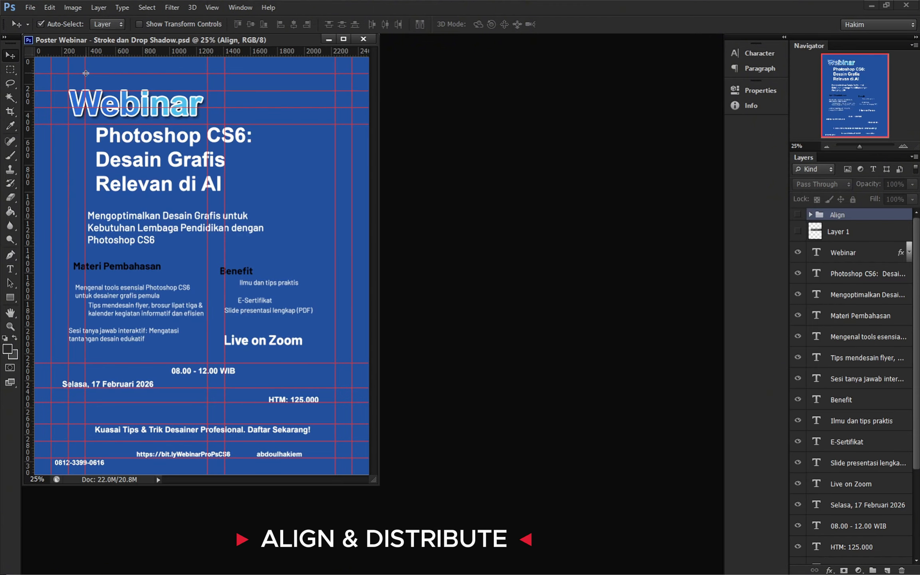
- Dock the floating poster document into the workspace and hide its guides
{"action": "left_click_drag", "start_coordinate": [110, 40], "coordinate": [135, 38]}
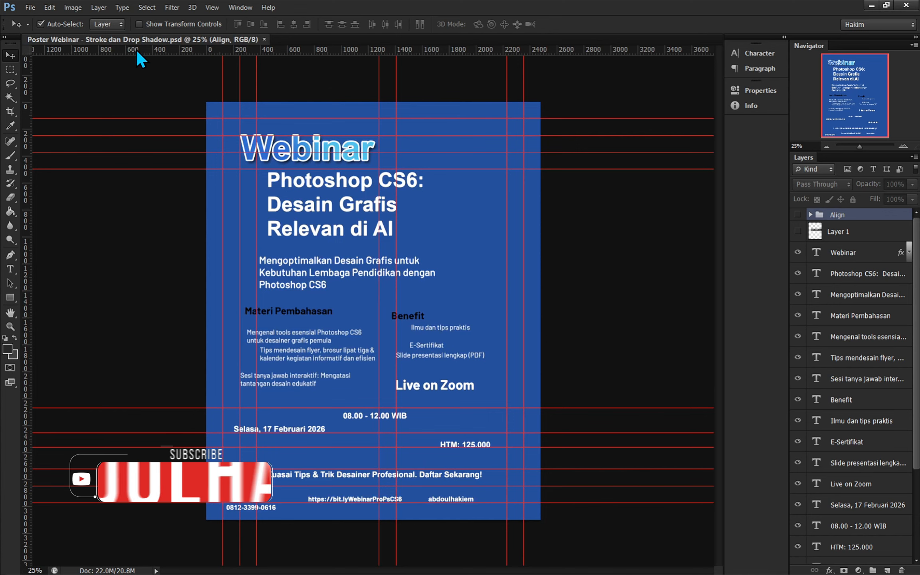
{"action": "key", "text": "ctrl+semicolon"}
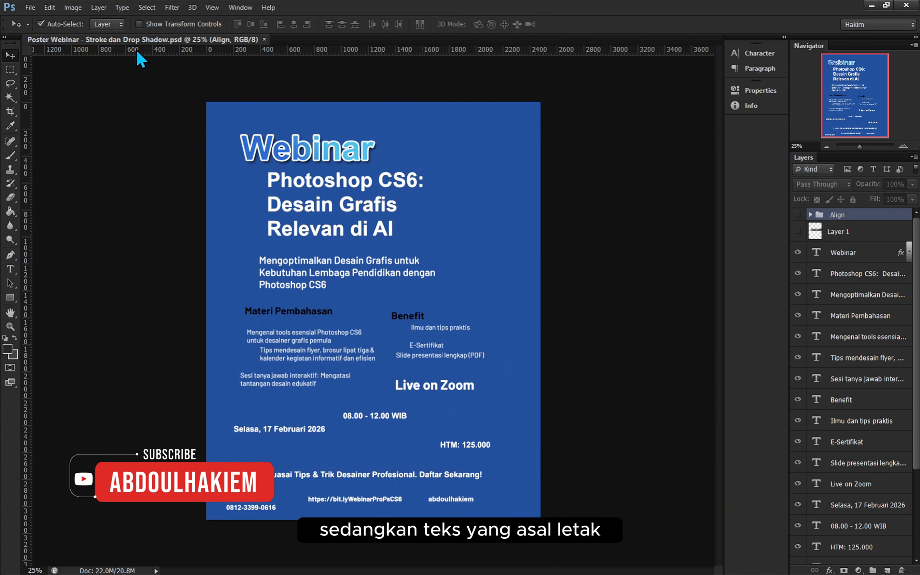
- Turn on the display of layer edges for the poster
{"action": "left_click", "coordinate": [211, 7]}
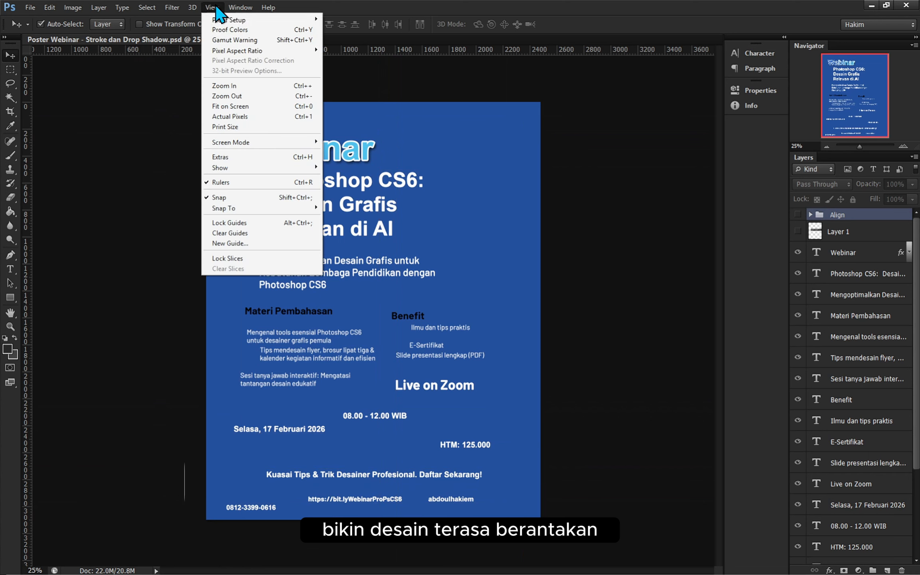
{"action": "mouse_move", "coordinate": [304, 168]}
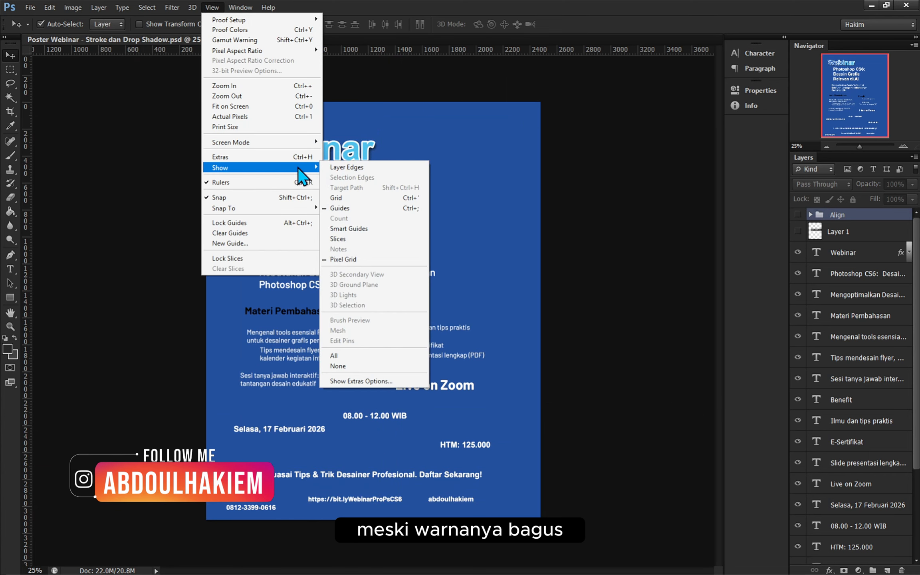
{"action": "left_click", "coordinate": [333, 168]}
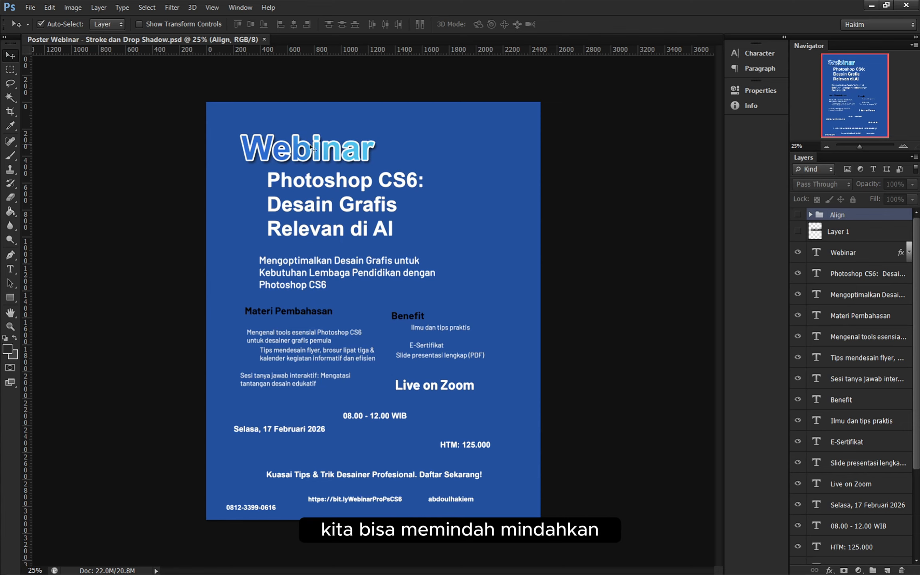
- Reposition the Webinar title, the "Photoshop CS6: Desain Grafis Relevan di AI" heading and the "Mengoptimalkan Desain Grafis" subtitle freehand, leaving their left edges uneven
{"action": "mouse_move", "coordinate": [318, 149]}
{"action": "left_mouse_down"}
{"action": "mouse_move", "coordinate": [328, 153]}
{"action": "mouse_move", "coordinate": [311, 144]}
{"action": "left_mouse_up"}
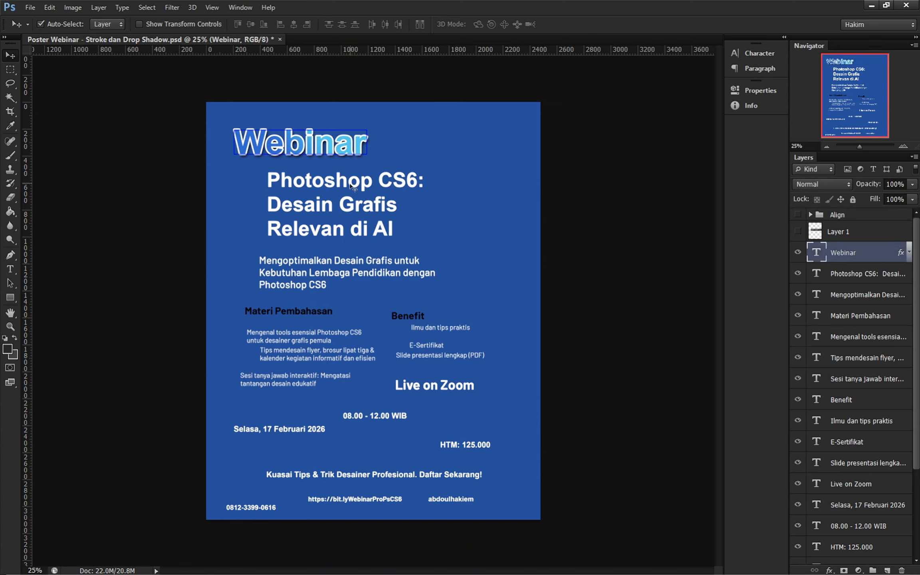
{"action": "left_click_drag", "start_coordinate": [349, 185], "coordinate": [381, 189]}
{"action": "left_click_drag", "start_coordinate": [344, 277], "coordinate": [354, 279]}
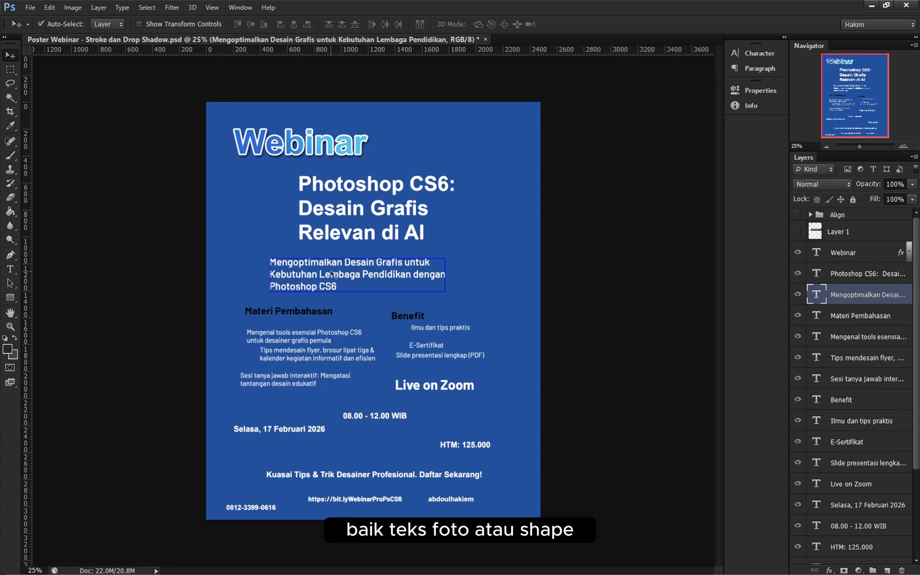
{"action": "left_click_drag", "start_coordinate": [322, 145], "coordinate": [309, 151]}
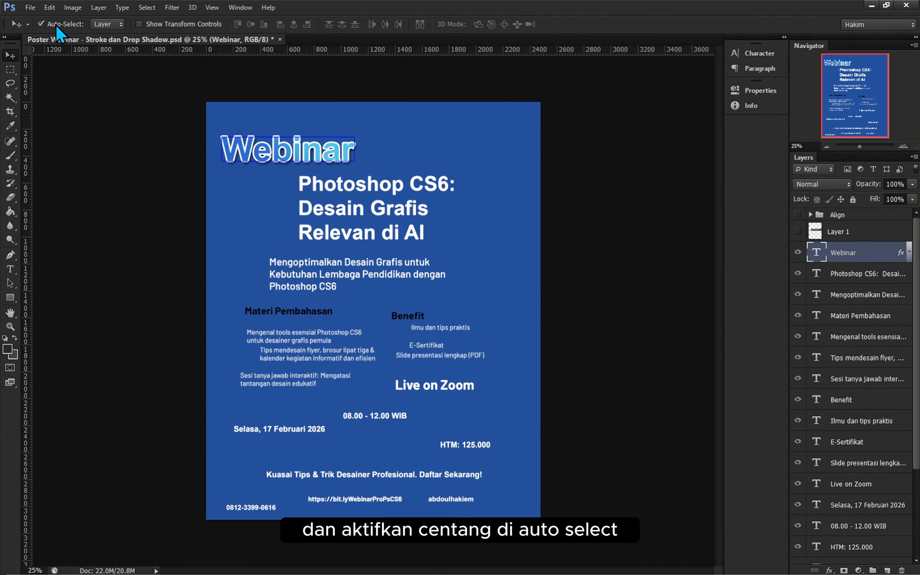
- Set the Move tool's Auto-Select target to Layer and check the Layer Edges display option
{"action": "left_click", "coordinate": [105, 26]}
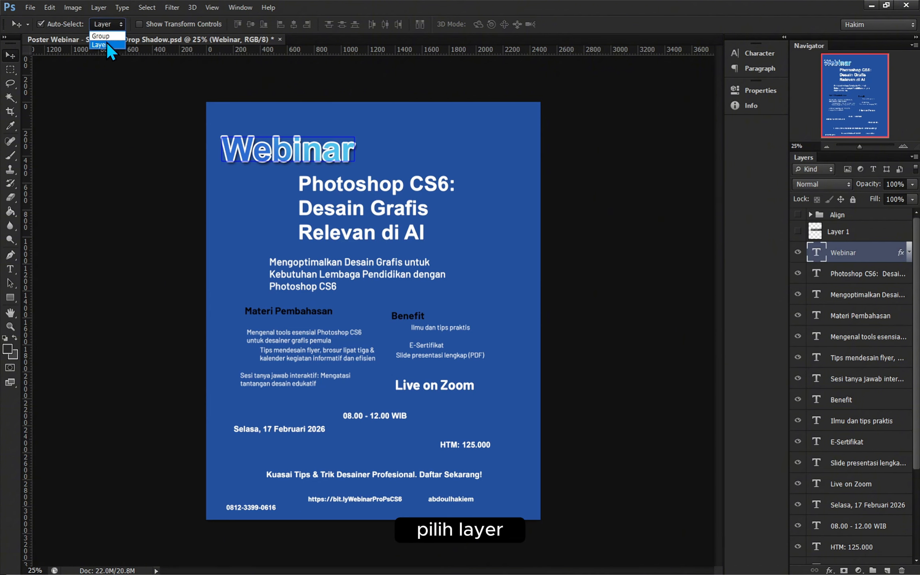
{"action": "left_click", "coordinate": [106, 43]}
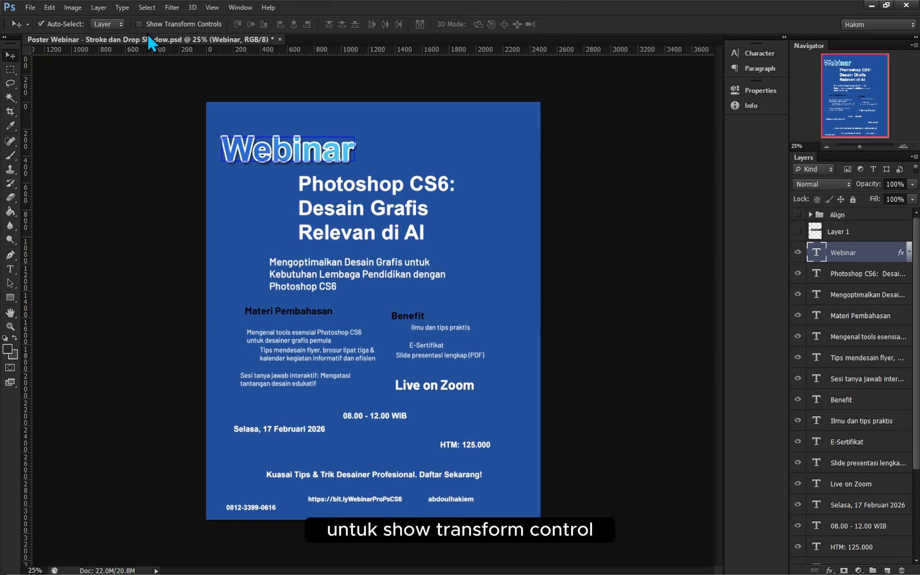
{"action": "left_click", "coordinate": [211, 8]}
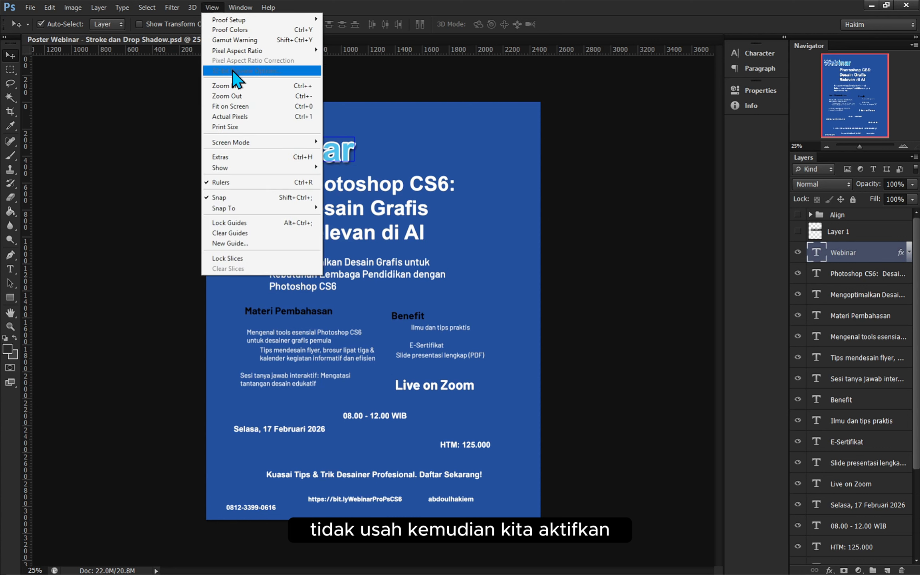
{"action": "mouse_move", "coordinate": [262, 168]}
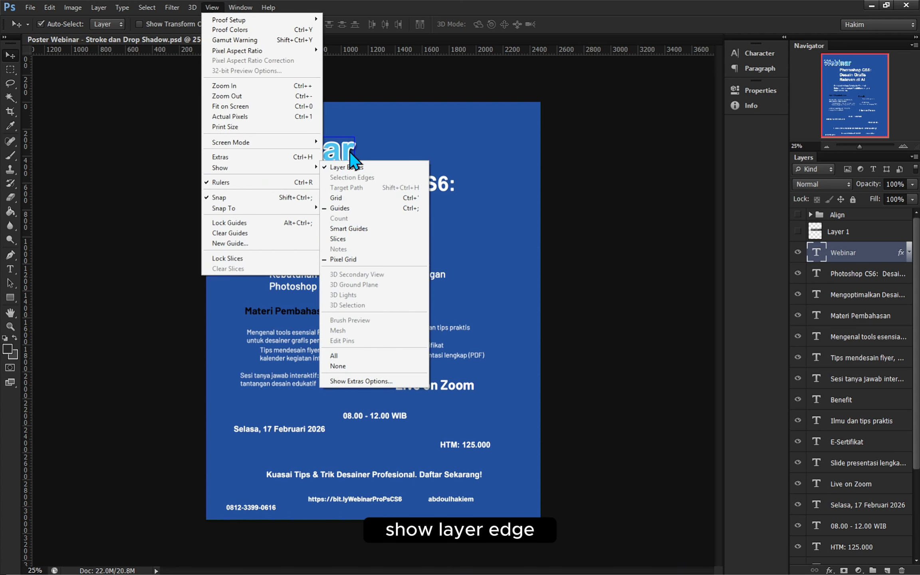
{"action": "left_click", "coordinate": [408, 138]}
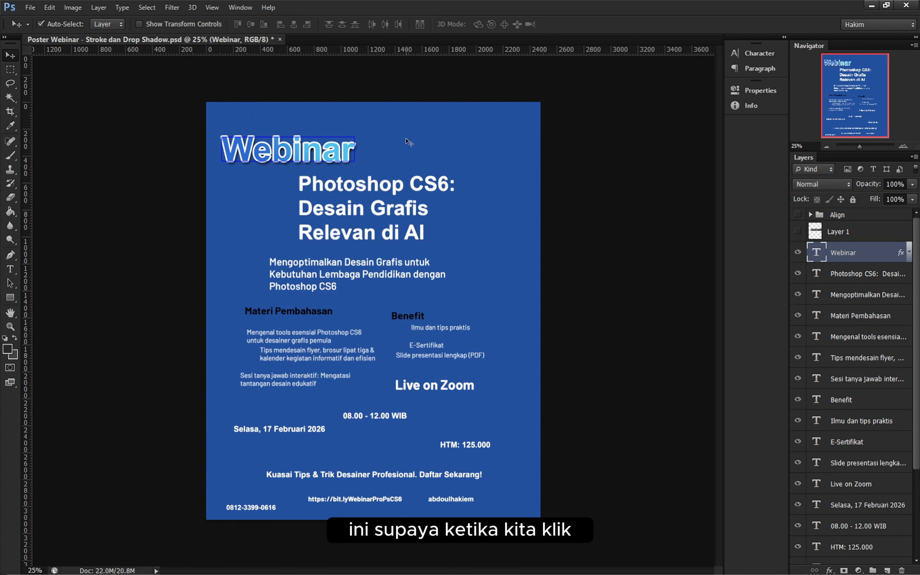
- Select the Photoshop CS6 heading and the subtitle in turn to view their layer edges, finishing with nothing selected
{"action": "left_click", "coordinate": [388, 187]}
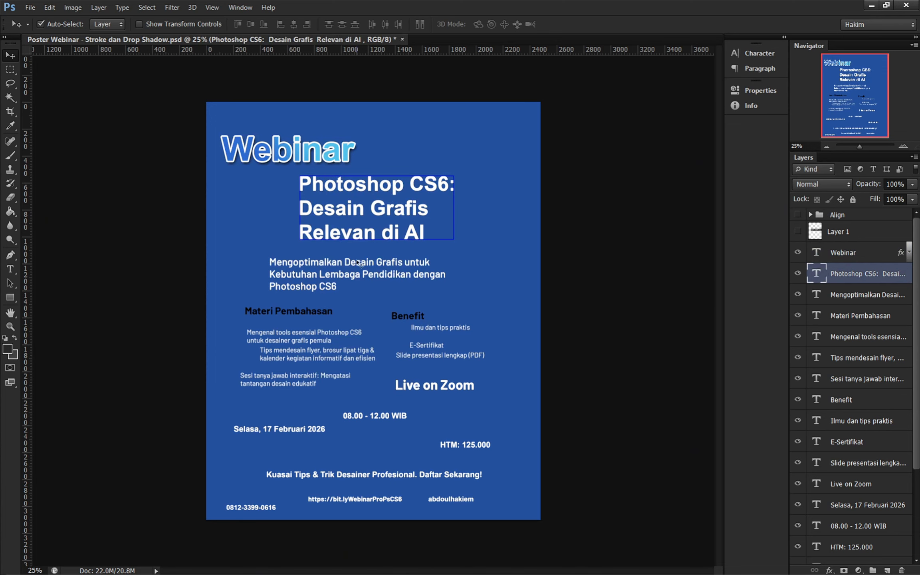
{"action": "left_click", "coordinate": [300, 260]}
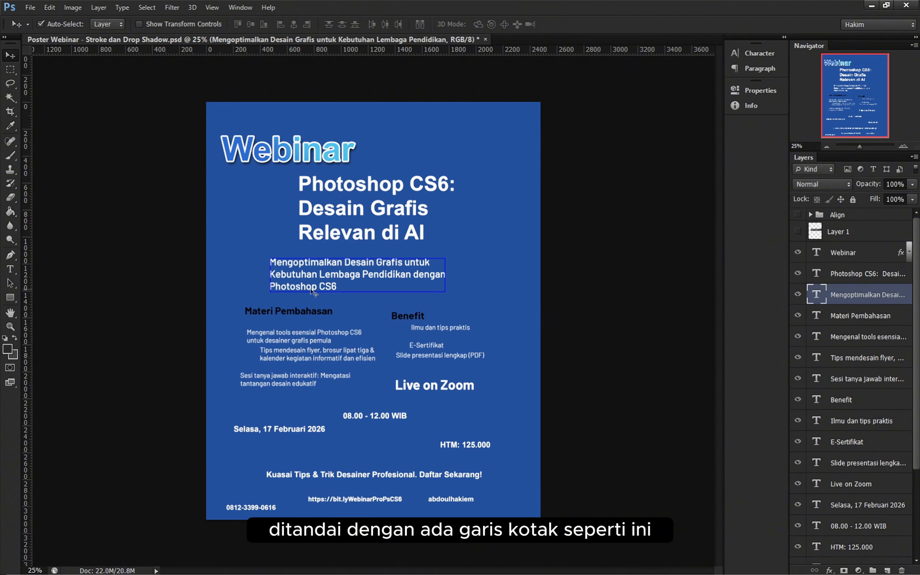
{"action": "left_click", "coordinate": [397, 214]}
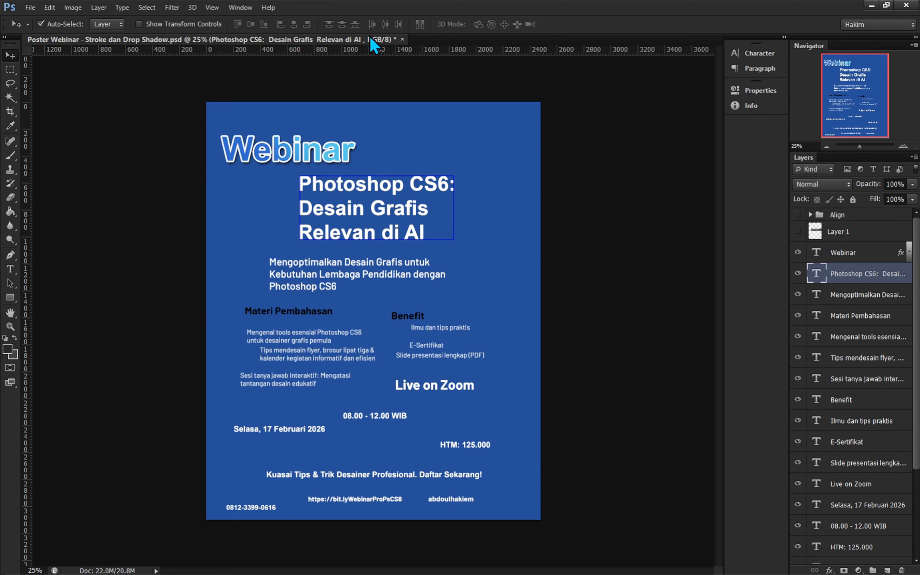
{"action": "left_click", "coordinate": [314, 92]}
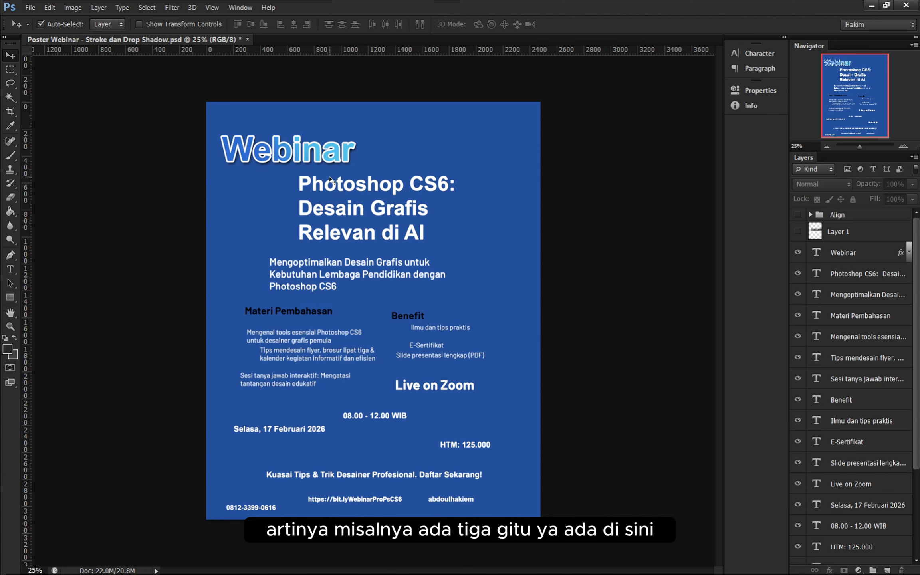
- Select the three description texts under Materi Pembahasan one after another to compare their spacing
{"action": "left_click", "coordinate": [293, 342]}
{"action": "left_click", "coordinate": [298, 359]}
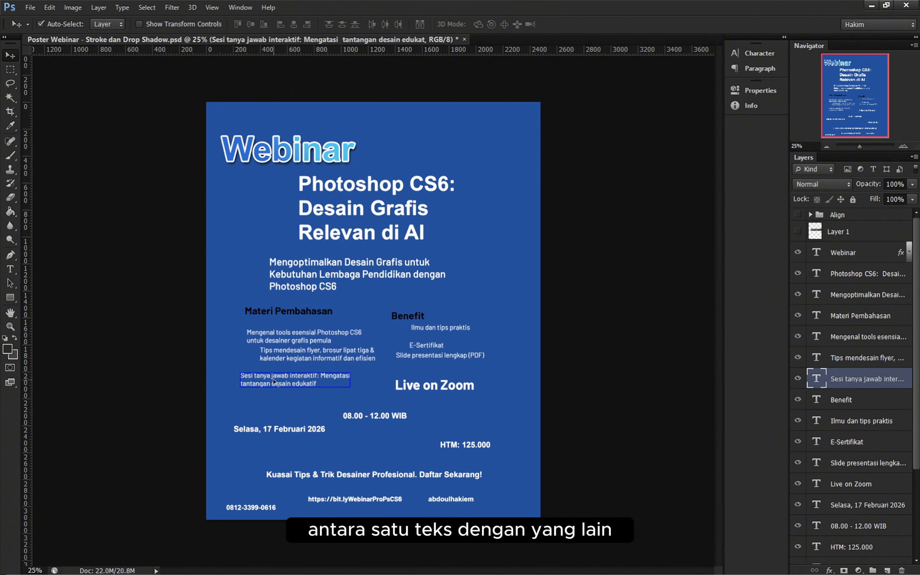
{"action": "left_click", "coordinate": [285, 342]}
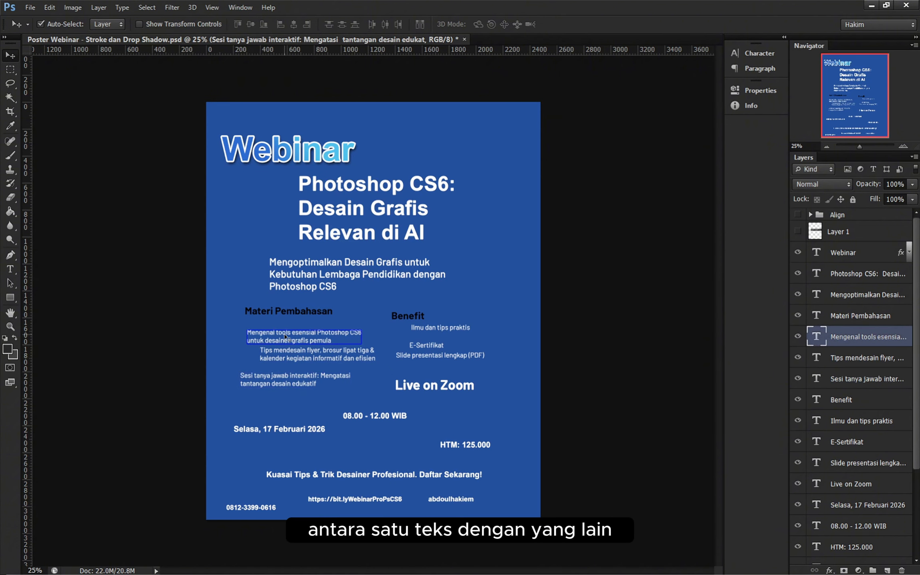
{"action": "left_click", "coordinate": [285, 356]}
{"action": "left_click", "coordinate": [284, 379]}
{"action": "left_click", "coordinate": [285, 357]}
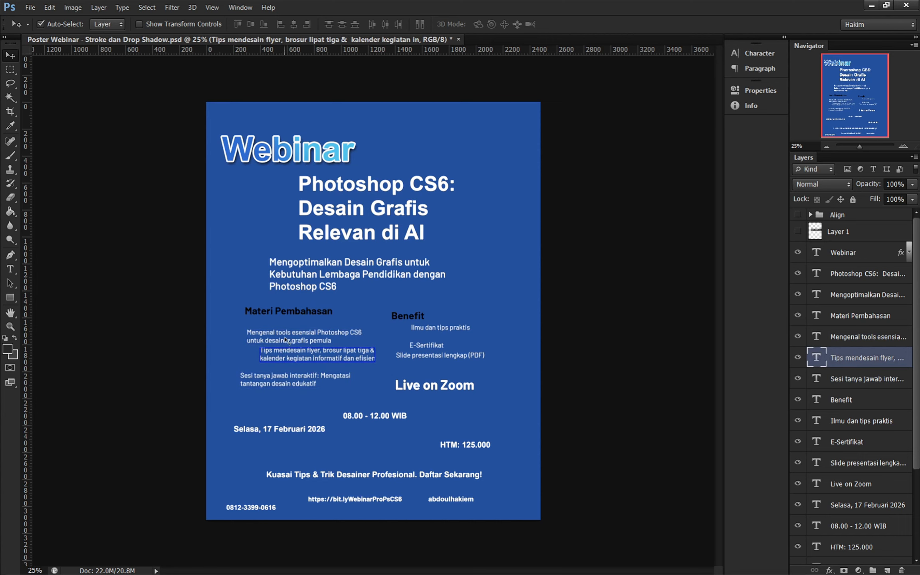
{"action": "left_click", "coordinate": [284, 338]}
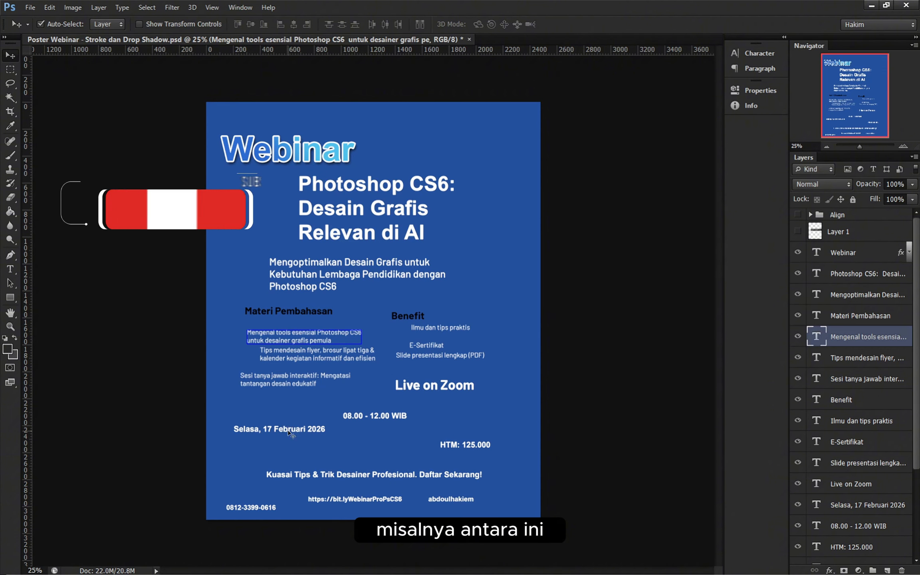
- Select the registration link, the social media handle and the phone number at the poster's foot in turn to compare their placement
{"action": "left_click", "coordinate": [351, 499]}
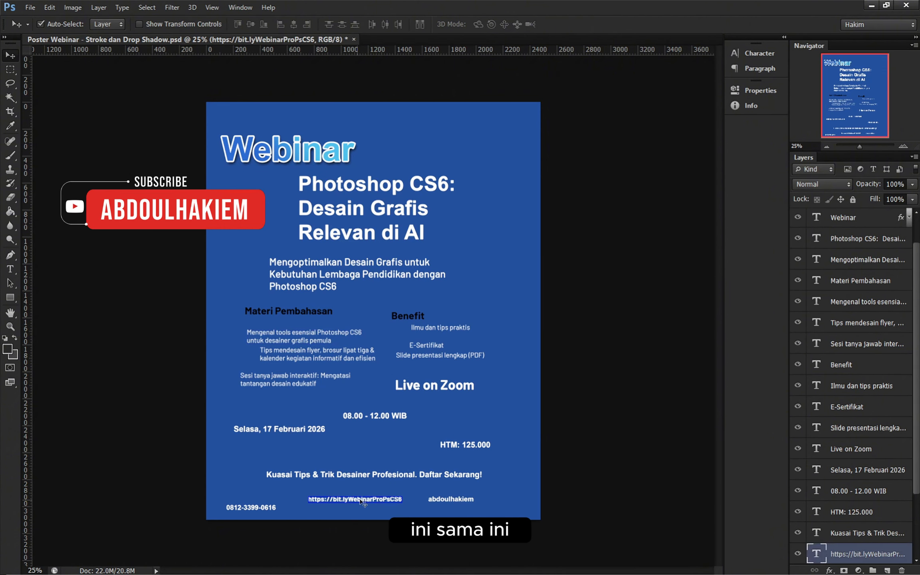
{"action": "left_click", "coordinate": [452, 500]}
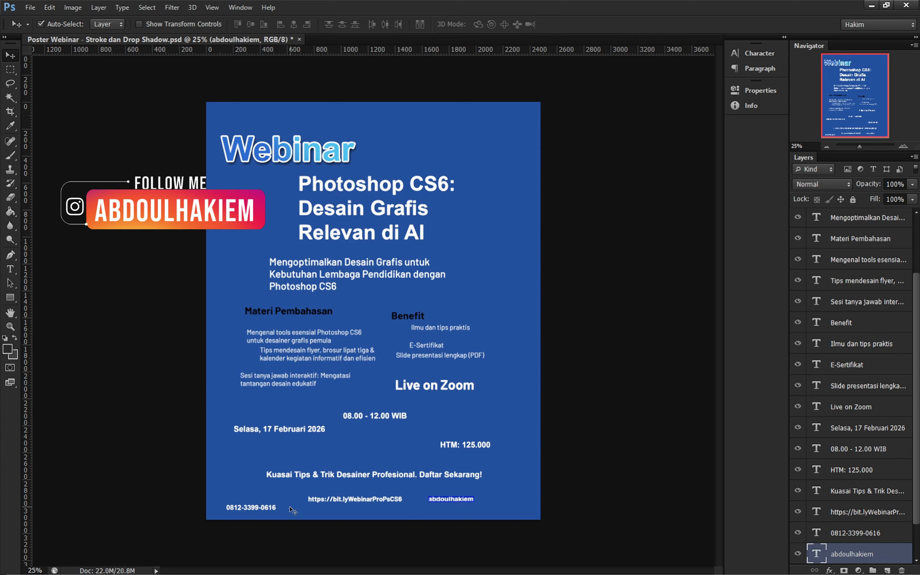
{"action": "left_click", "coordinate": [259, 507]}
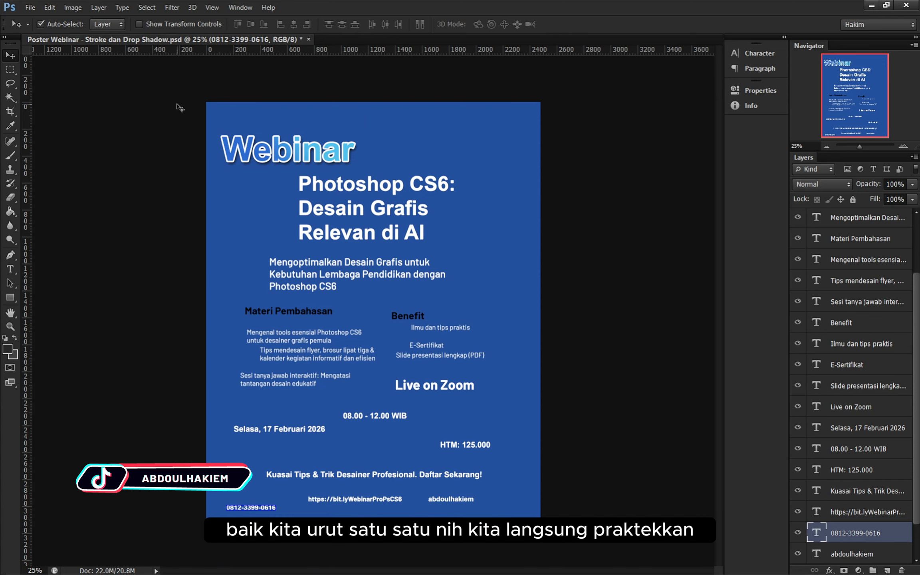
- Examine how the Webinar title, the Photoshop CS6 heading and the subtitle line up, selecting each text in turn
{"action": "left_click", "coordinate": [903, 146]}
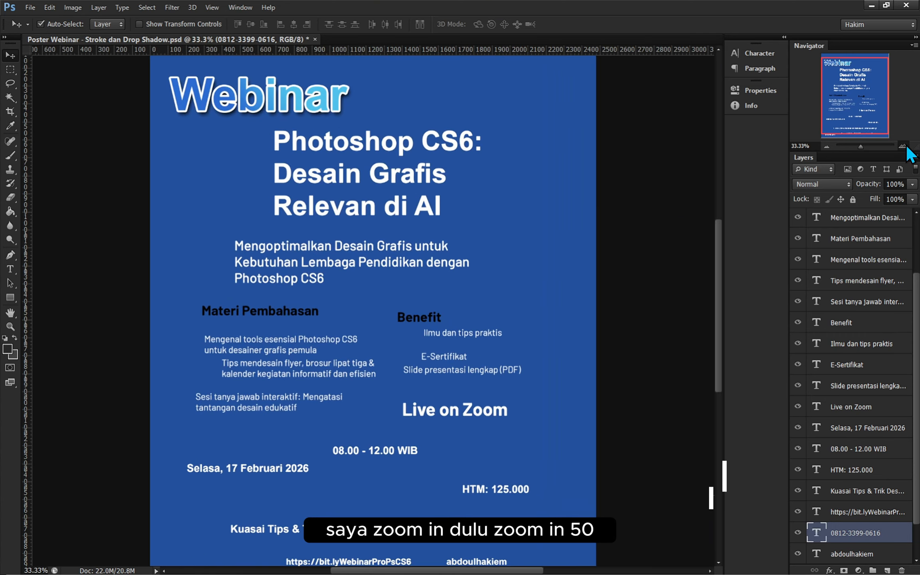
{"action": "left_click", "coordinate": [903, 146]}
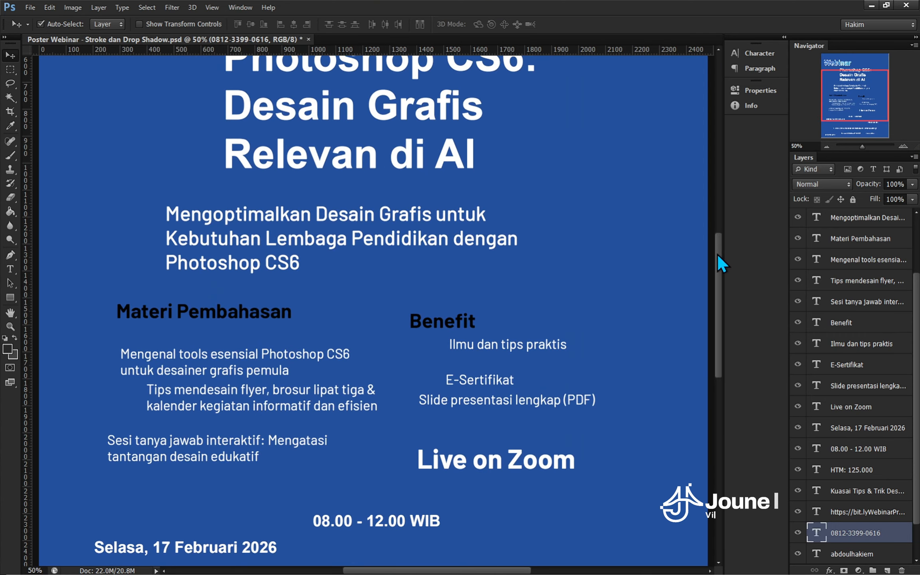
{"action": "left_click_drag", "start_coordinate": [717, 254], "coordinate": [716, 194]}
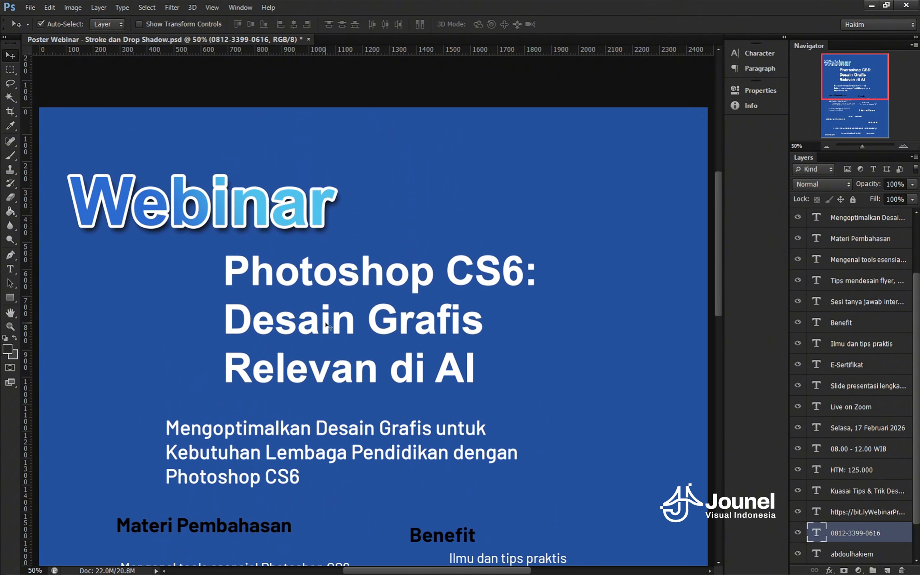
{"action": "left_click", "coordinate": [226, 203]}
{"action": "left_click", "coordinate": [254, 278]}
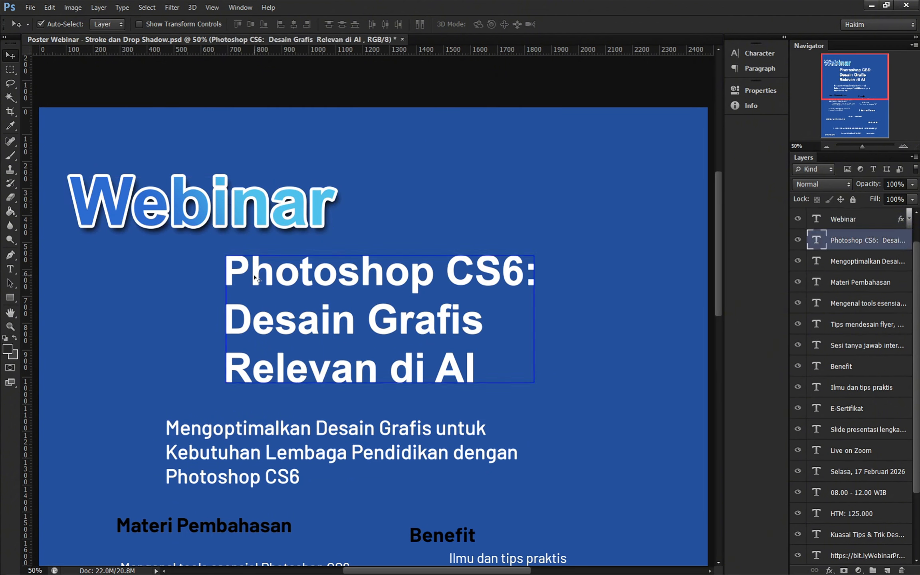
{"action": "left_click", "coordinate": [250, 429]}
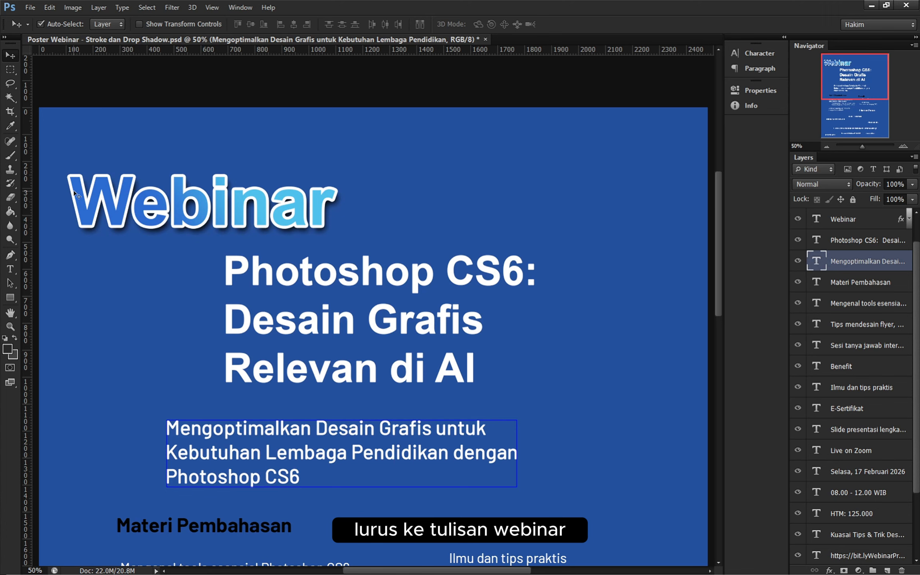
{"action": "left_click", "coordinate": [268, 279]}
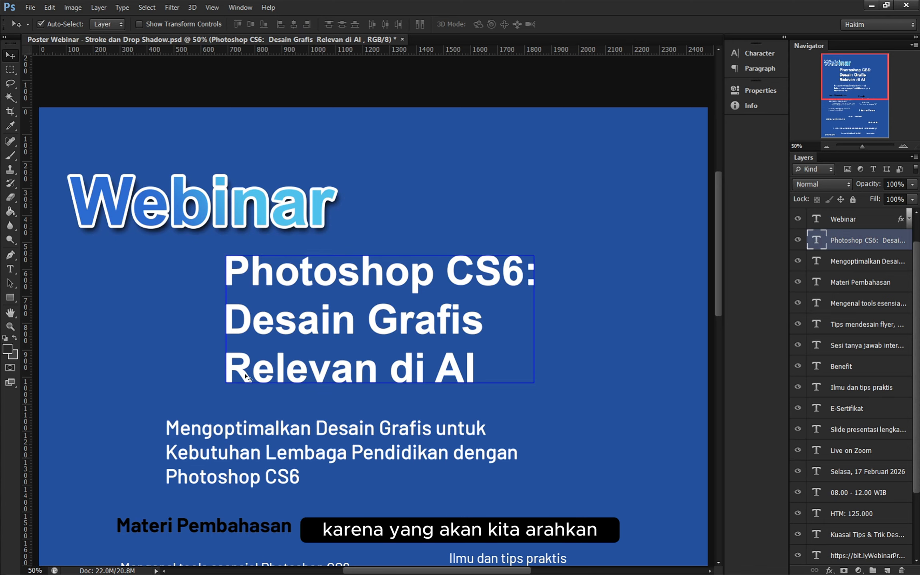
{"action": "left_click", "coordinate": [238, 437]}
{"action": "left_click", "coordinate": [278, 342]}
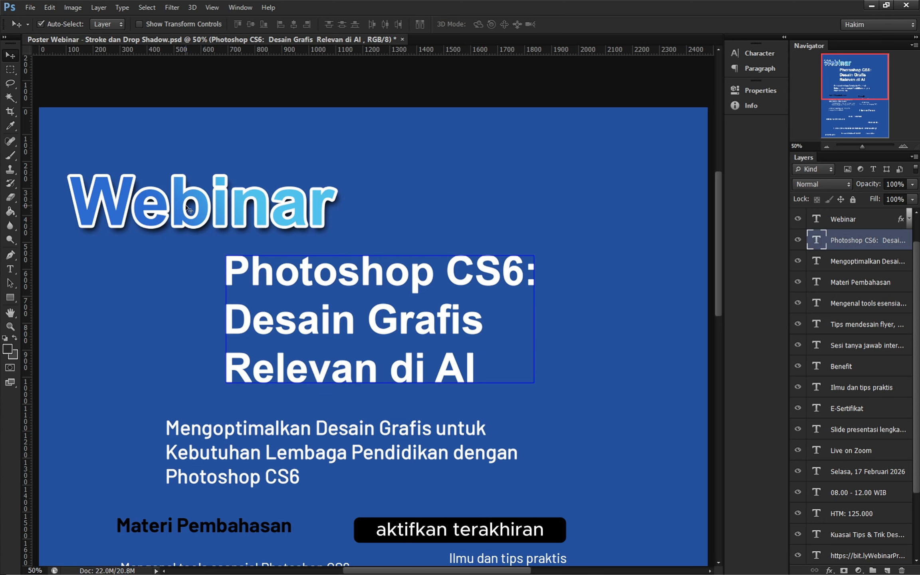
- Align the left edges of the subtitle, the Photoshop CS6 heading and the Webinar title
{"action": "left_click", "coordinate": [246, 434]}
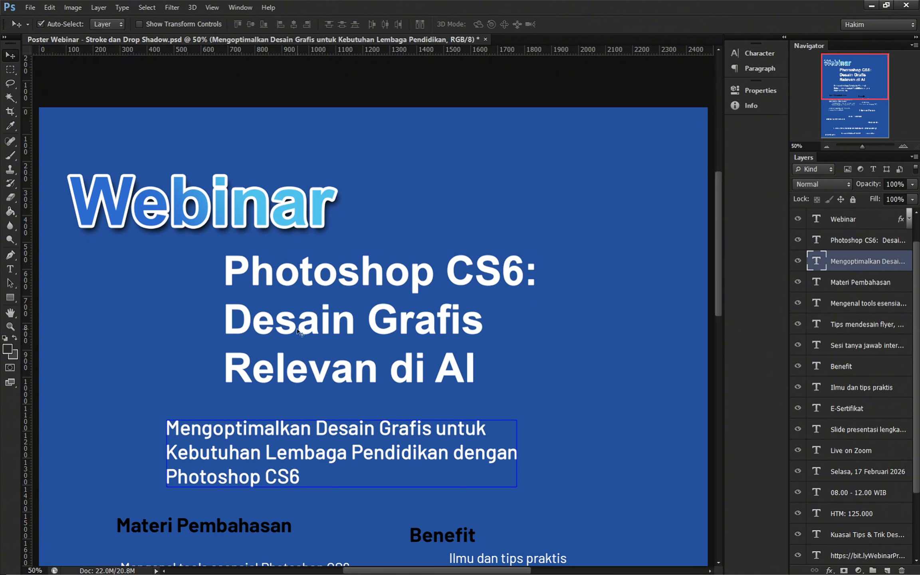
{"action": "left_click", "coordinate": [314, 318], "text": "shift"}
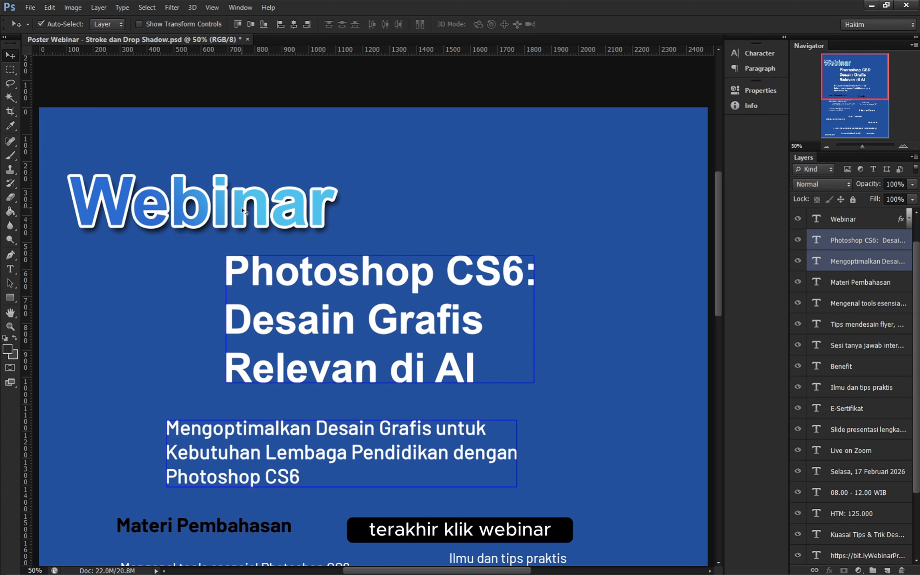
{"action": "left_click", "coordinate": [203, 204], "text": "shift"}
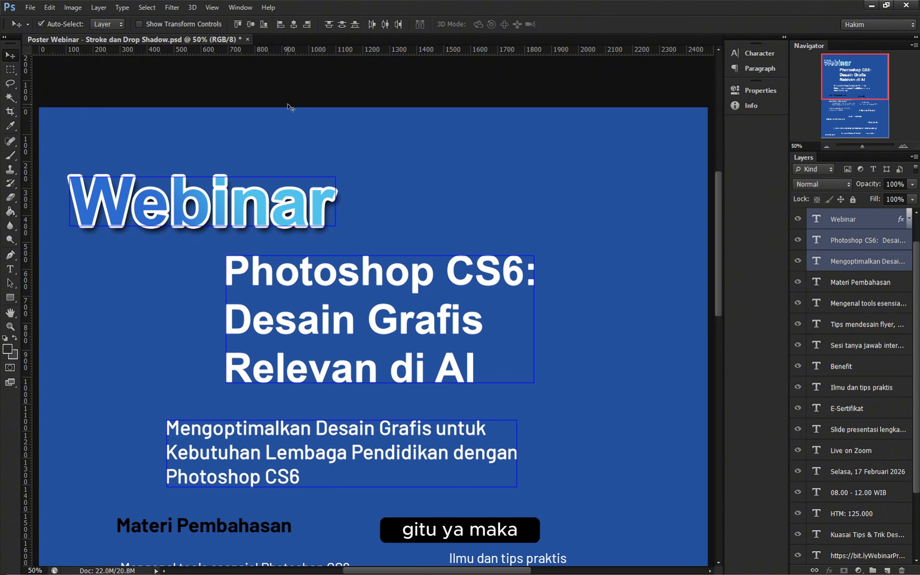
{"action": "left_click", "coordinate": [279, 24]}
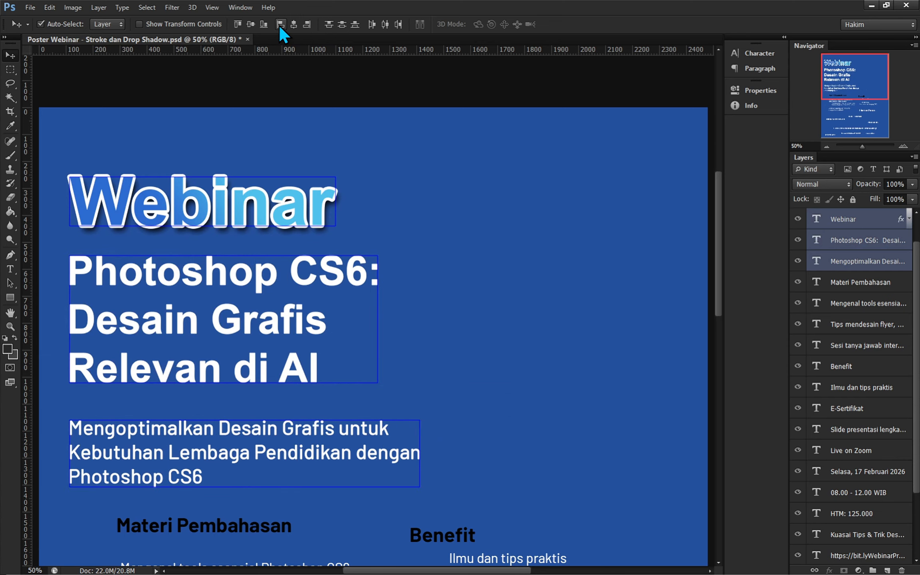
- Align the left edge of the Materi Pembahasan heading with the subtitle above it
{"action": "left_click", "coordinate": [275, 79]}
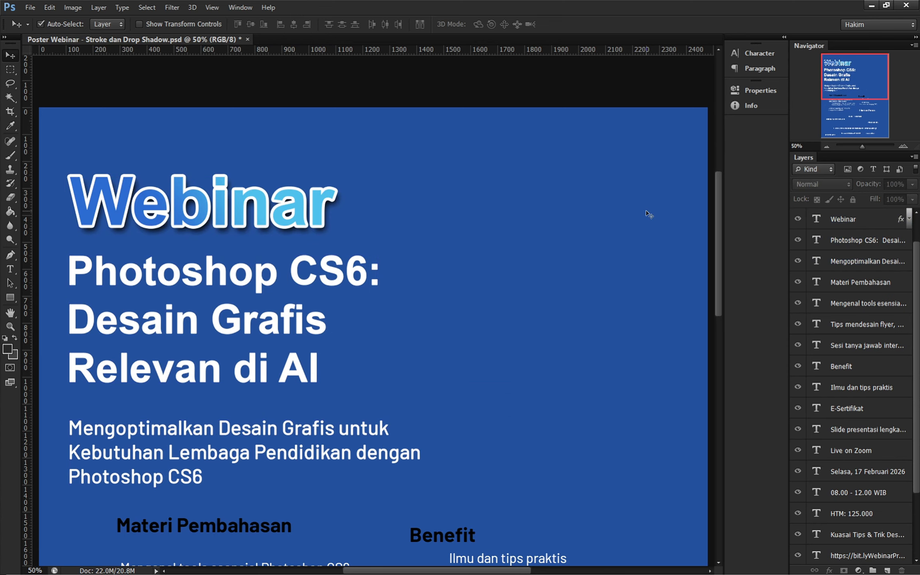
{"action": "left_click_drag", "start_coordinate": [720, 259], "coordinate": [722, 332]}
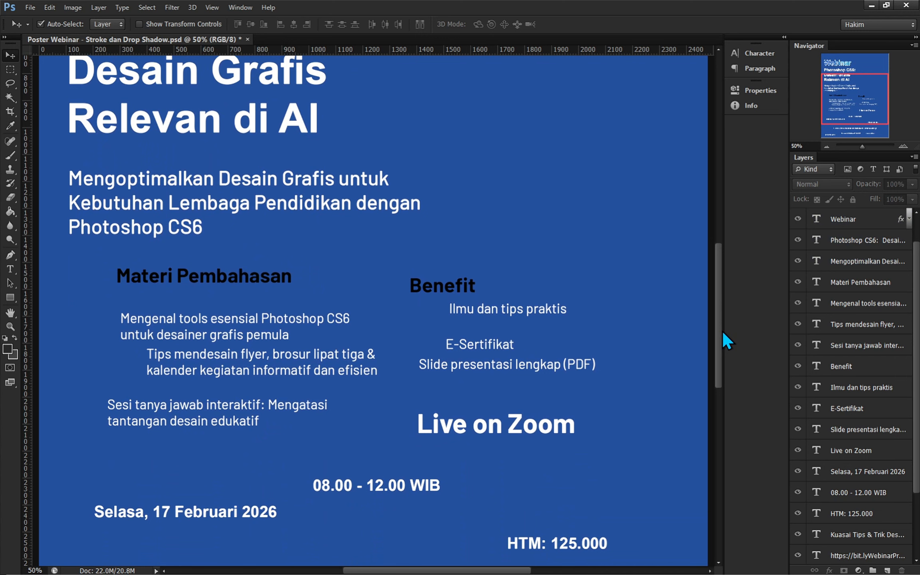
{"action": "left_click", "coordinate": [216, 283]}
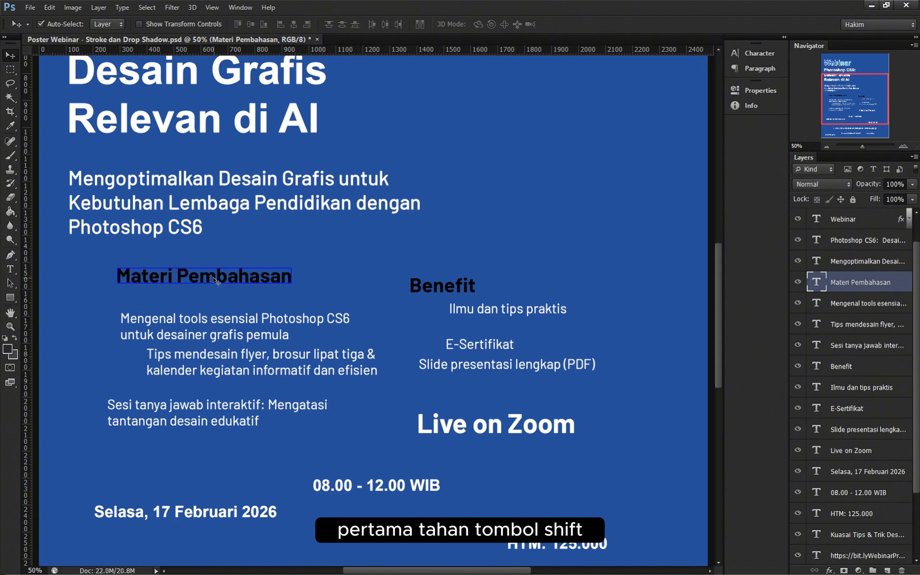
{"action": "left_click", "coordinate": [185, 206], "text": "shift"}
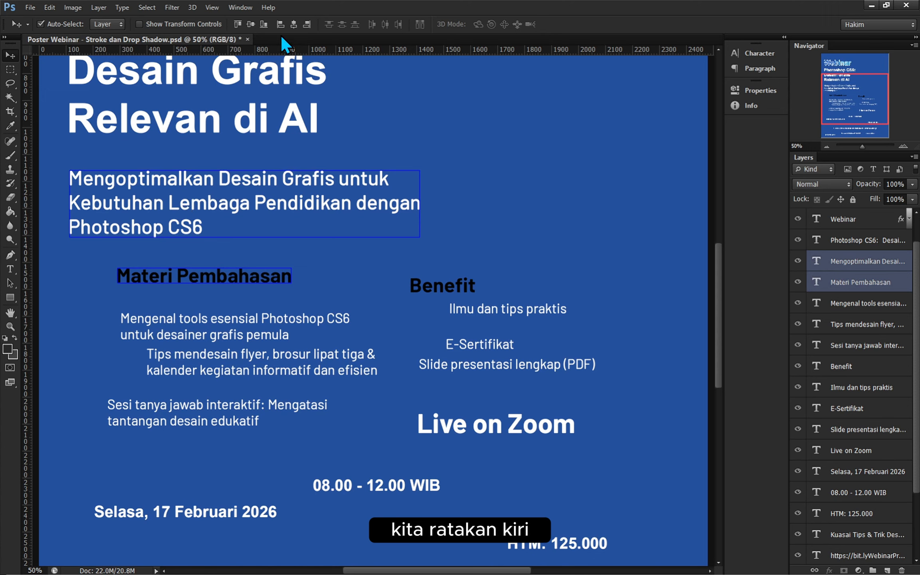
{"action": "left_click", "coordinate": [279, 23]}
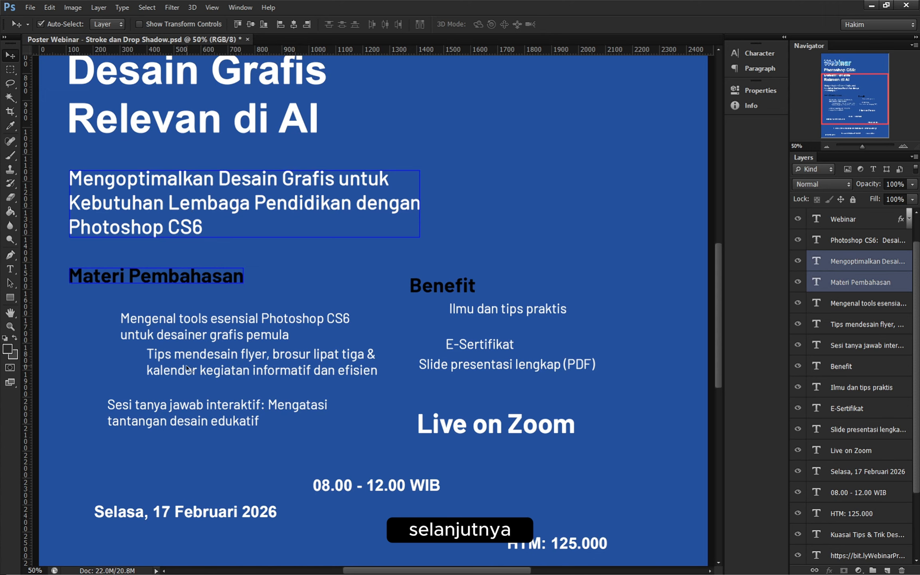
- Align the left edges of the three description texts under Materi Pembahasan with that heading
{"action": "left_click", "coordinate": [153, 417]}
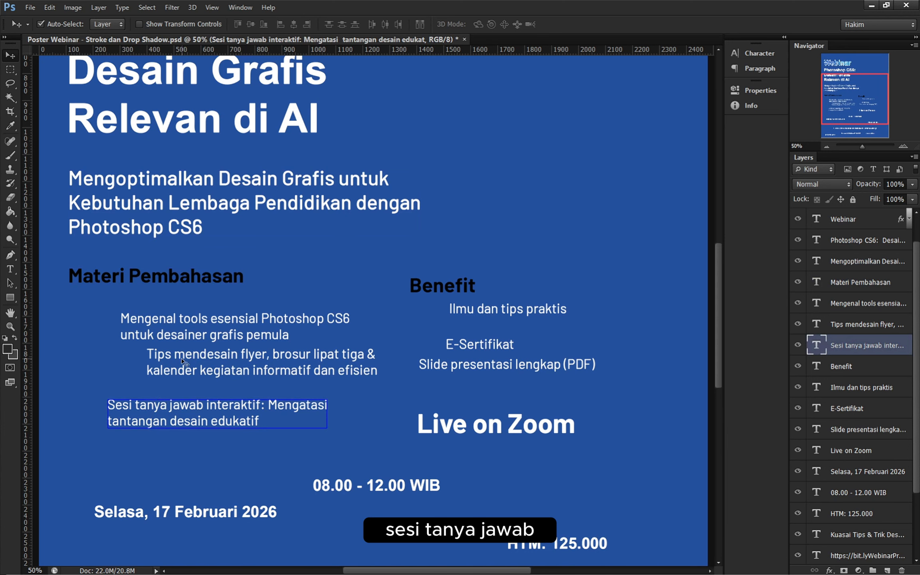
{"action": "left_click", "coordinate": [183, 360]}
{"action": "left_click", "coordinate": [180, 324]}
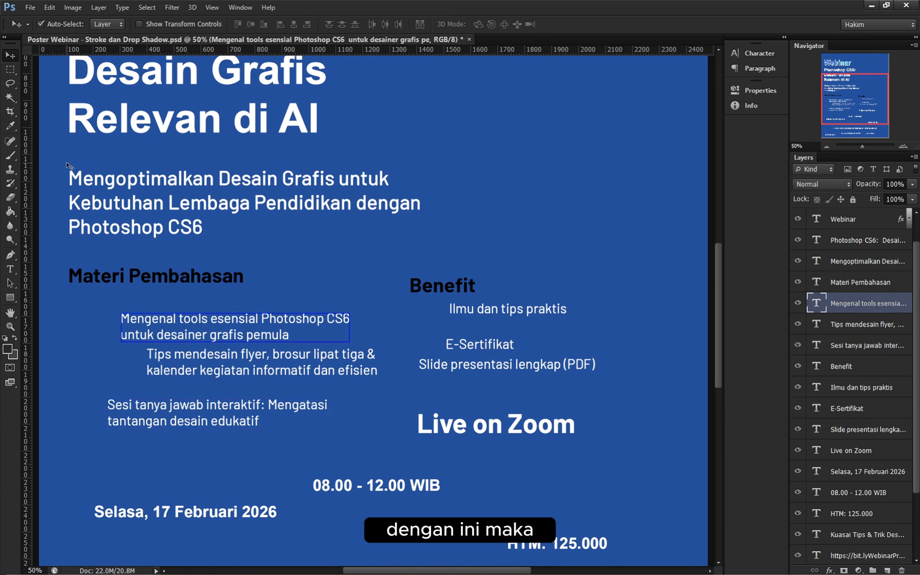
{"action": "left_click", "coordinate": [181, 424]}
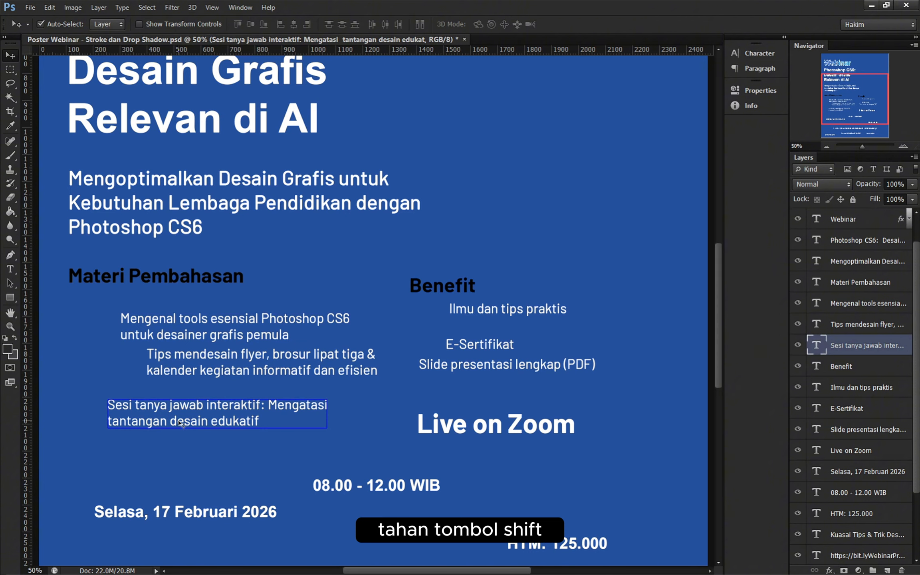
{"action": "left_click", "coordinate": [205, 358], "text": "shift"}
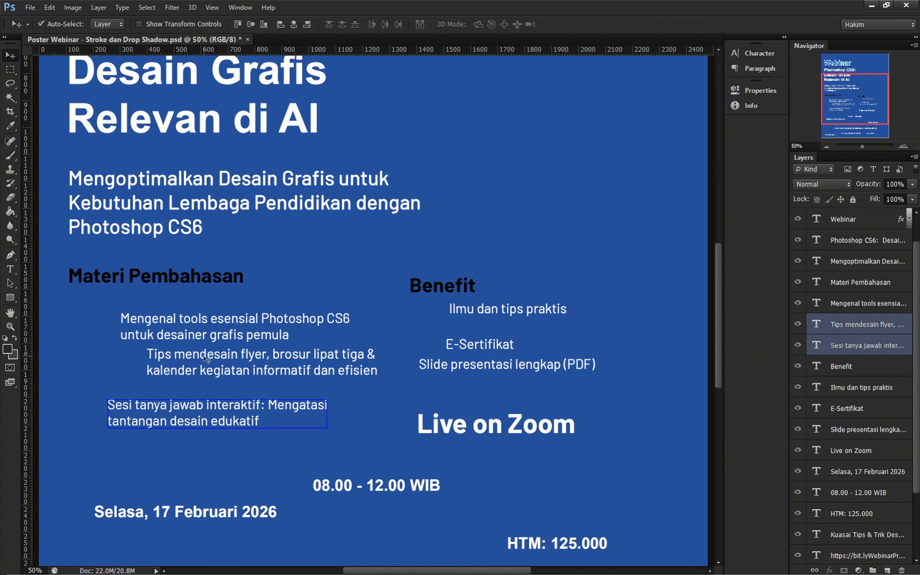
{"action": "left_click", "coordinate": [216, 320], "text": "shift"}
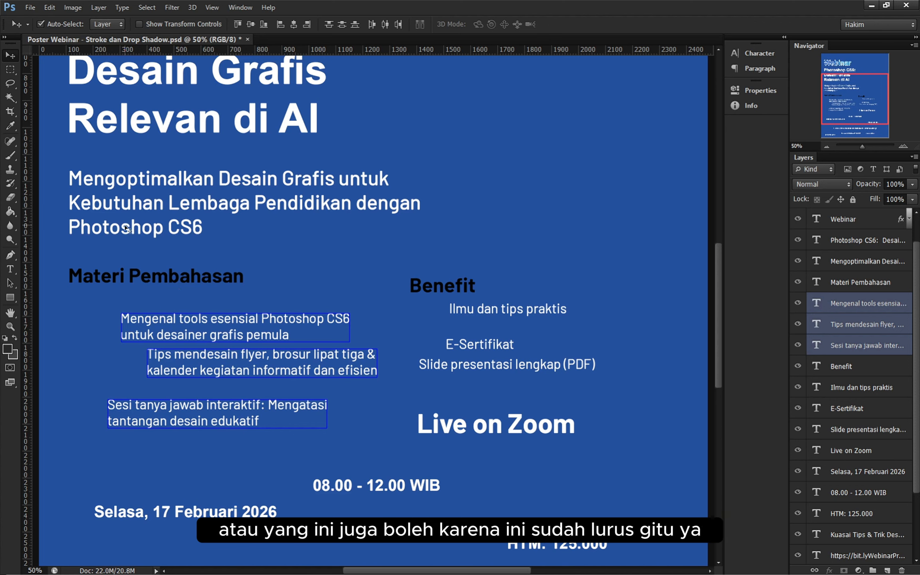
{"action": "left_click", "coordinate": [104, 279], "text": "shift"}
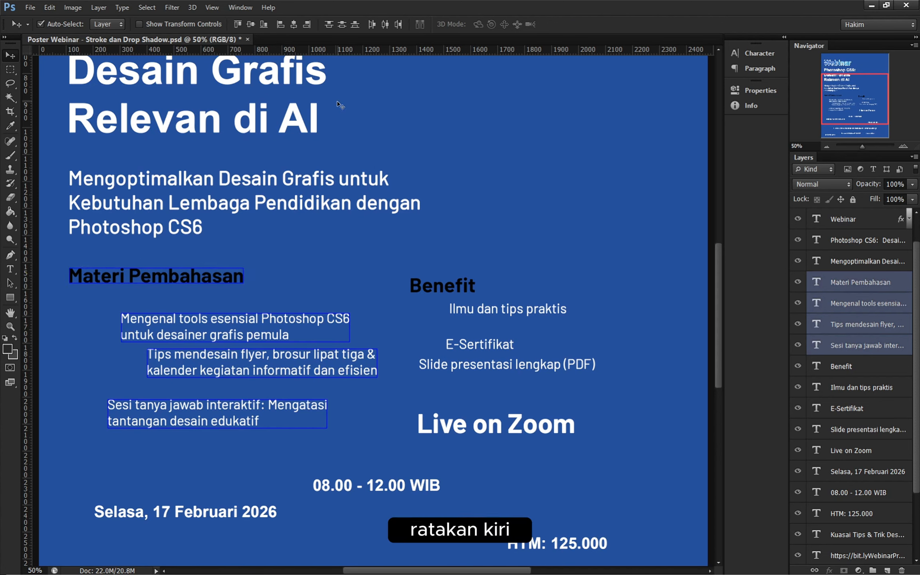
{"action": "left_click", "coordinate": [279, 24]}
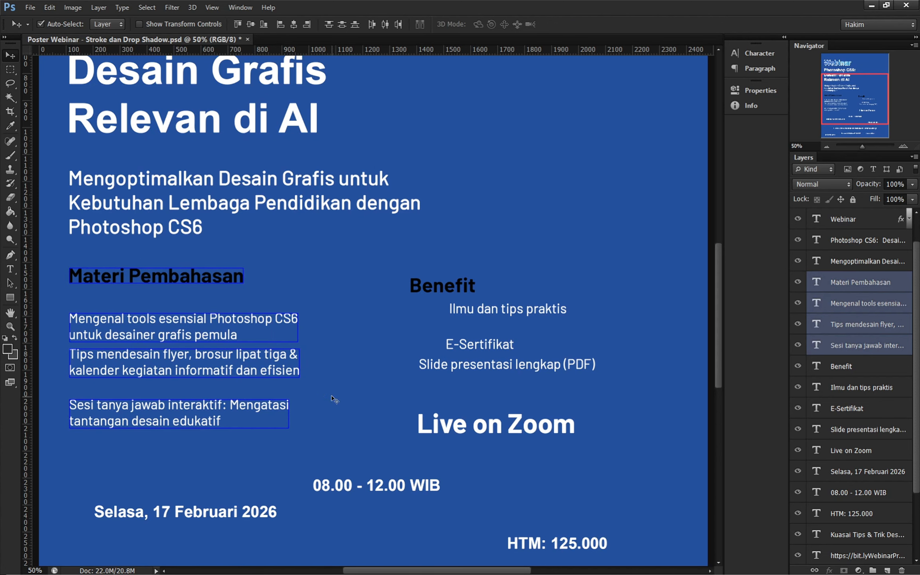
{"action": "left_click", "coordinate": [353, 329]}
- Move the Benefit heading closer to the Materi Pembahasan heading and align the top edges of both headings
{"action": "scroll", "coordinate": [353, 329], "scroll_direction": "down", "scroll_amount": 2}
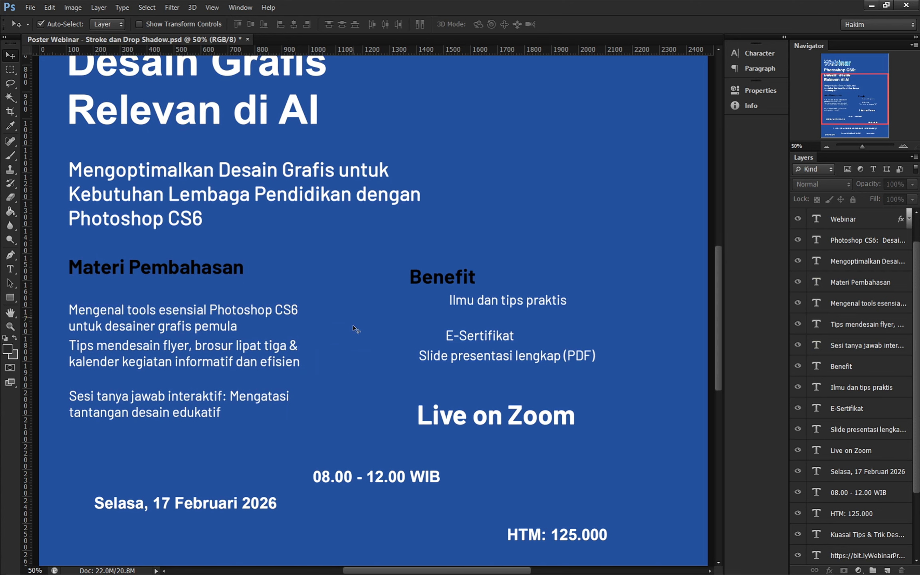
{"action": "left_click", "coordinate": [421, 256]}
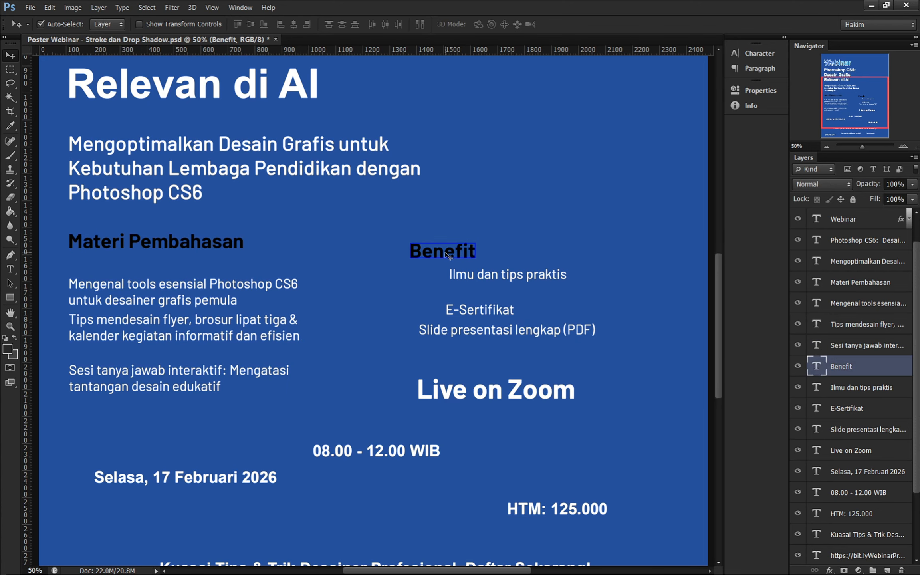
{"action": "left_click_drag", "start_coordinate": [439, 257], "coordinate": [381, 269]}
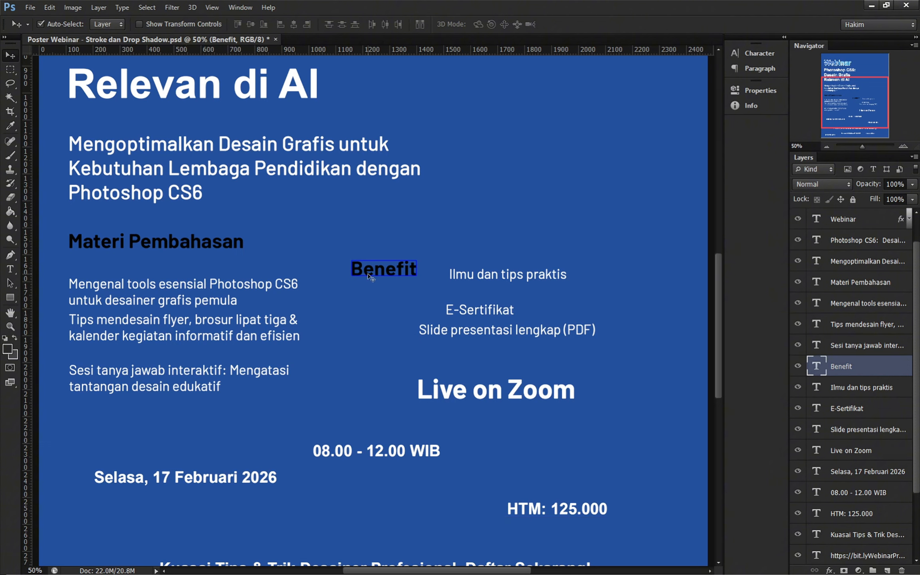
{"action": "left_click", "coordinate": [229, 248], "text": "shift"}
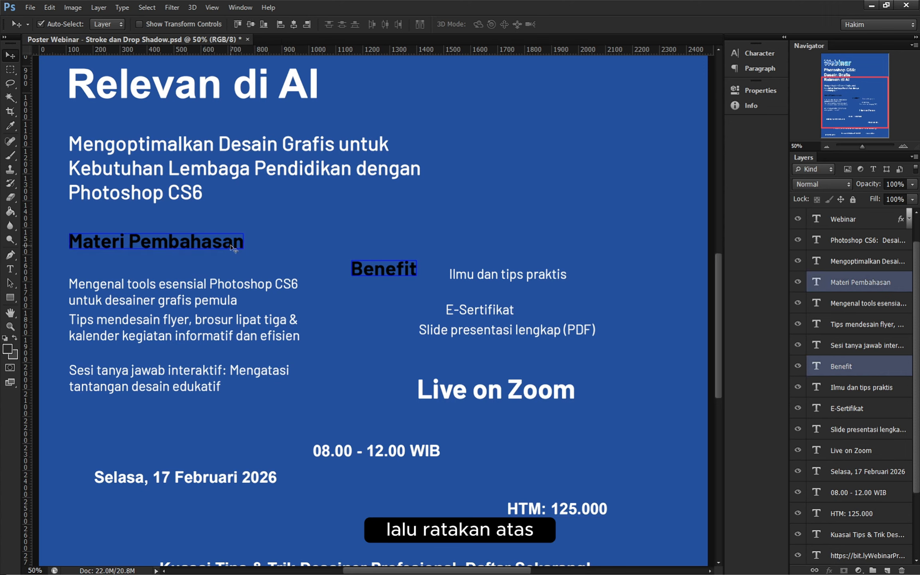
{"action": "left_click", "coordinate": [238, 23]}
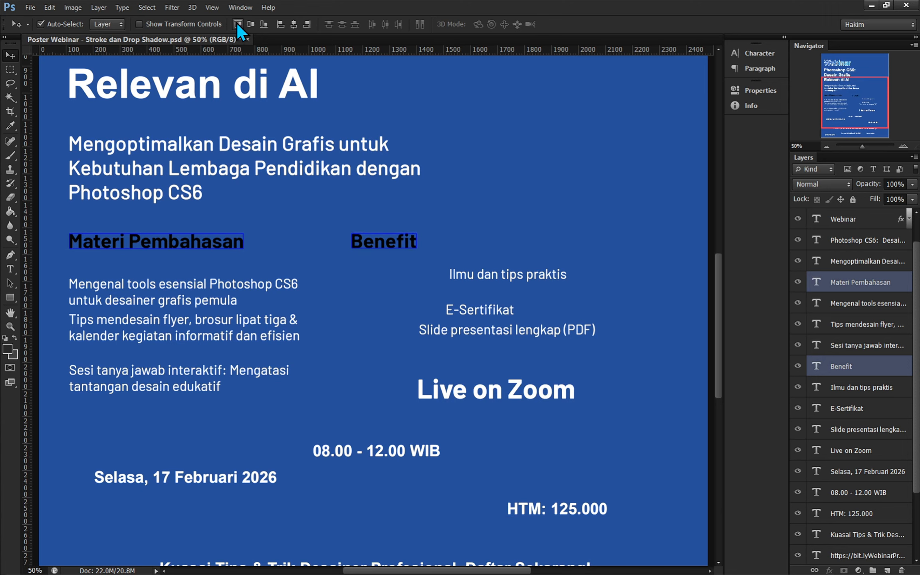
{"action": "left_click", "coordinate": [491, 233]}
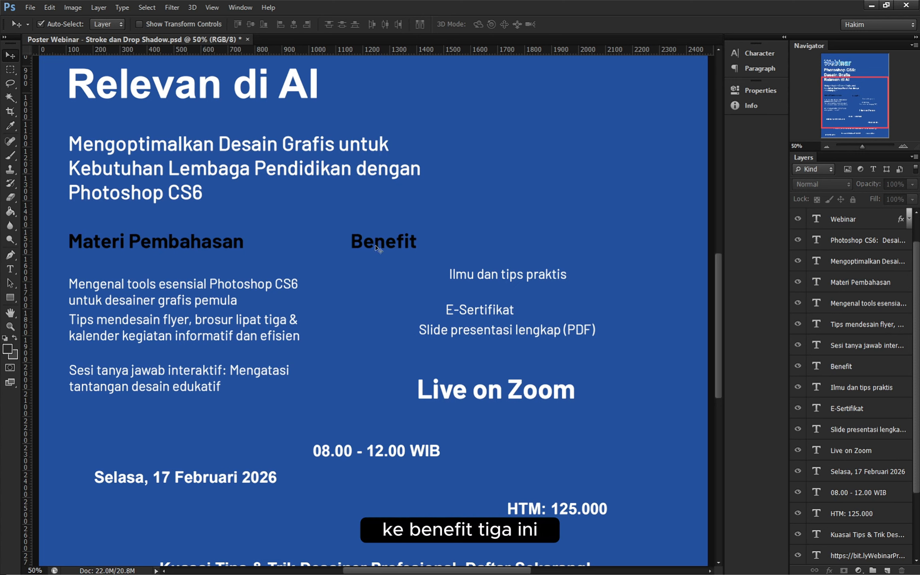
- Align the left edges of the Ilmu dan tips praktis, E-Sertifikat and Slide presentasi lengkap (PDF) texts with the Benefit heading
{"action": "left_click", "coordinate": [462, 335]}
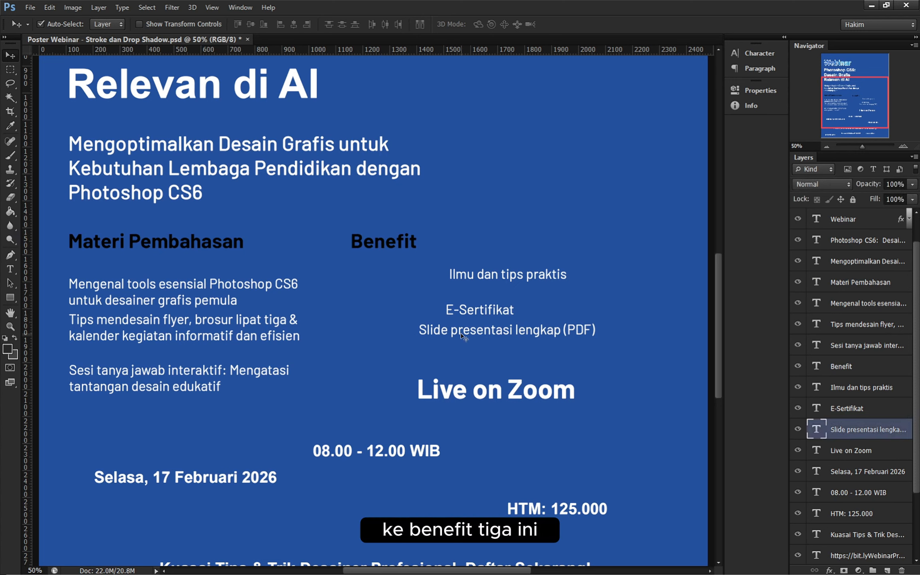
{"action": "left_click", "coordinate": [485, 313], "text": "shift"}
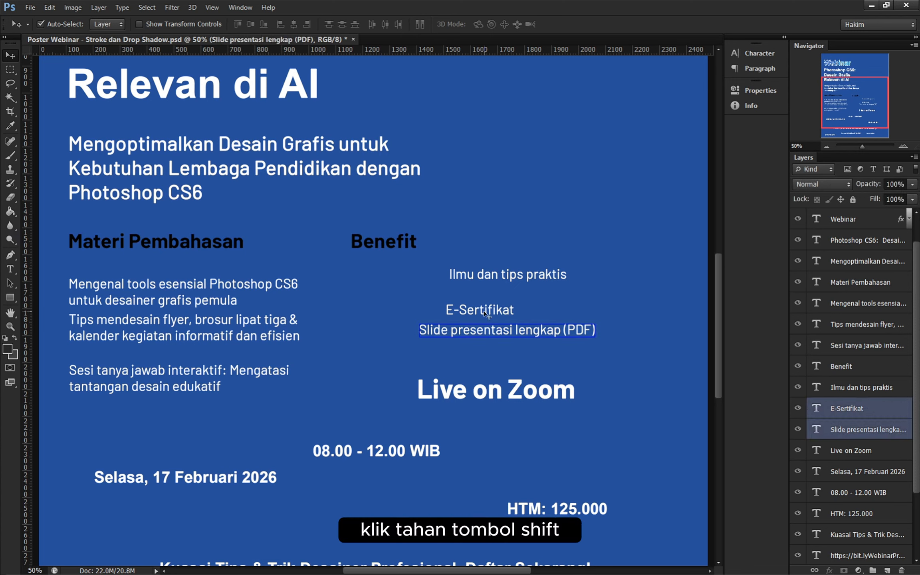
{"action": "left_click", "coordinate": [495, 279], "text": "shift"}
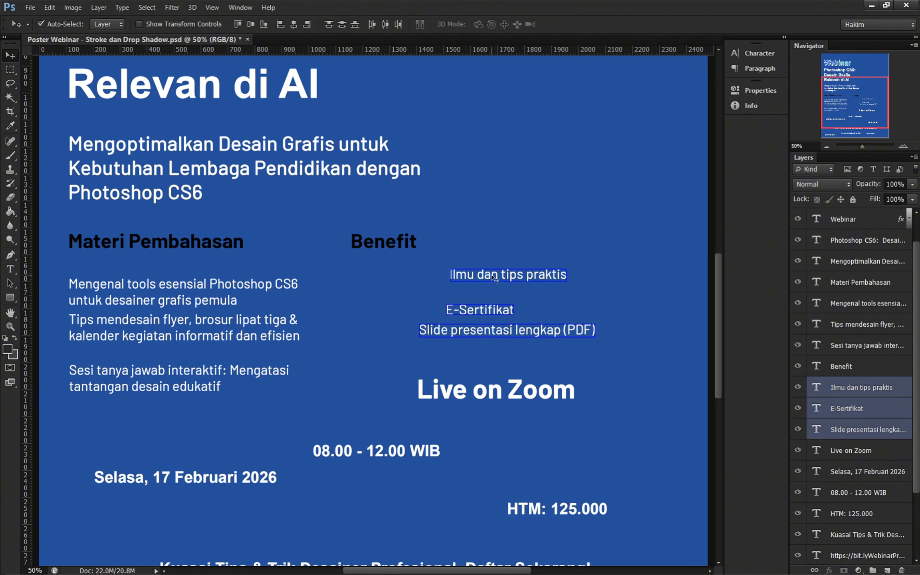
{"action": "left_click", "coordinate": [387, 246], "text": "shift"}
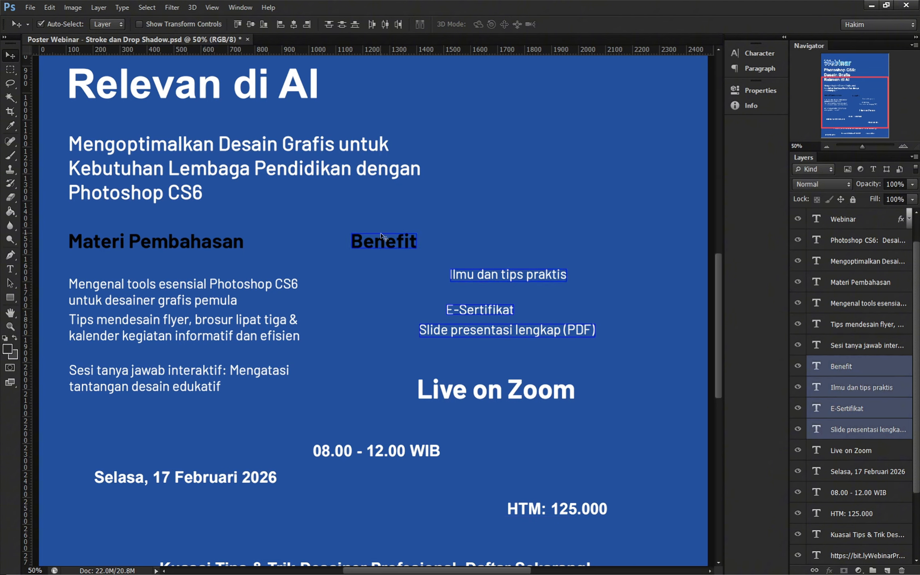
{"action": "left_click", "coordinate": [282, 24]}
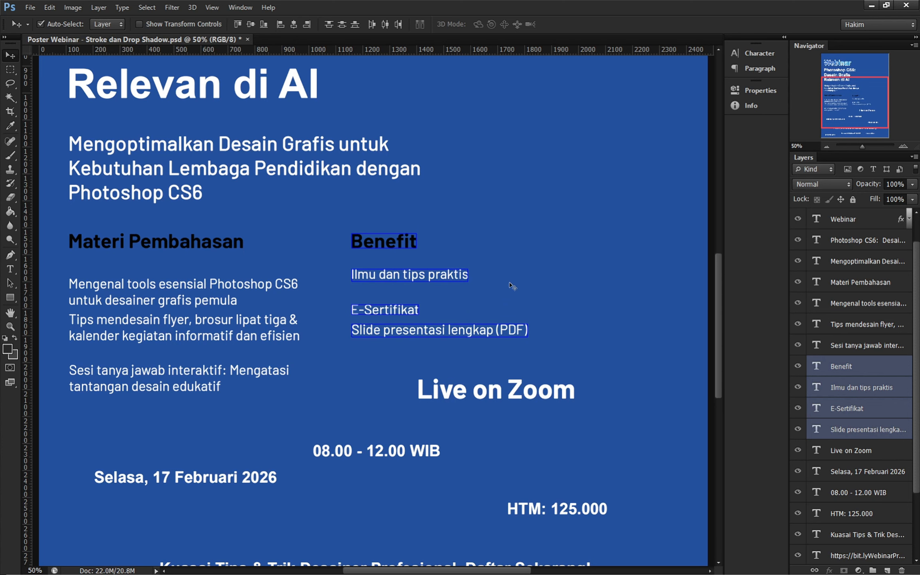
{"action": "left_click", "coordinate": [533, 274]}
- Align the vertical centers of the date, the 08.00 - 12.00 WIB time and the HTM: 125.000 price so they form one row
{"action": "scroll", "coordinate": [495, 295], "scroll_direction": "down", "scroll_amount": 3}
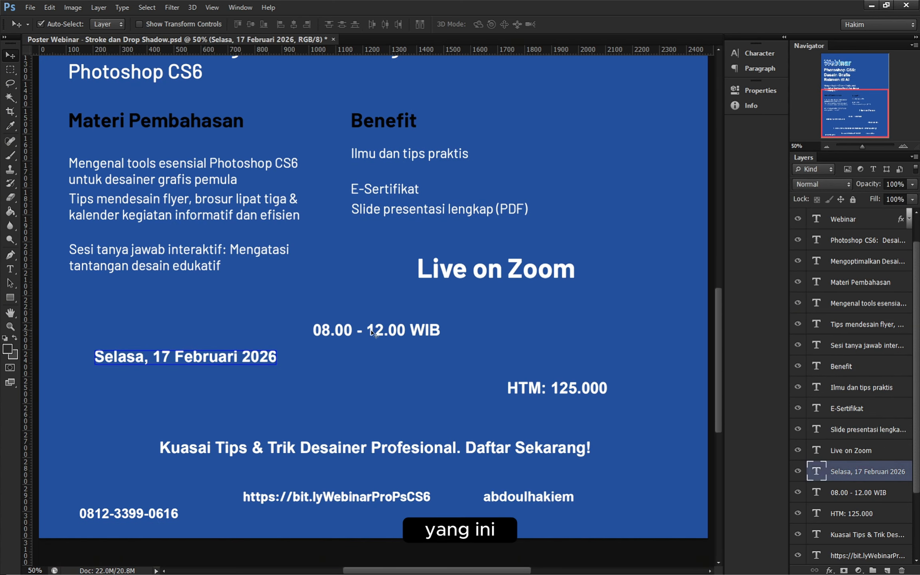
{"action": "left_click", "coordinate": [387, 330]}
{"action": "left_click", "coordinate": [547, 389]}
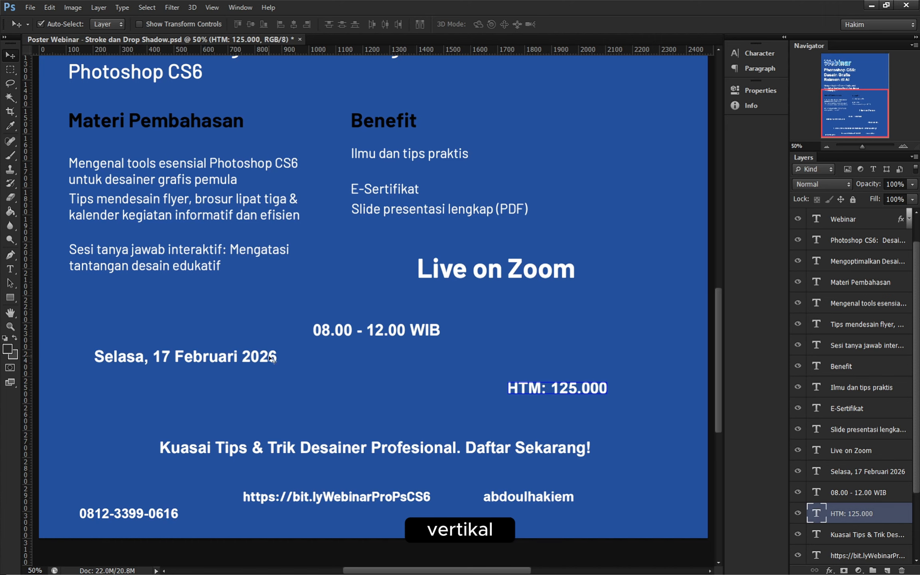
{"action": "left_click", "coordinate": [257, 362]}
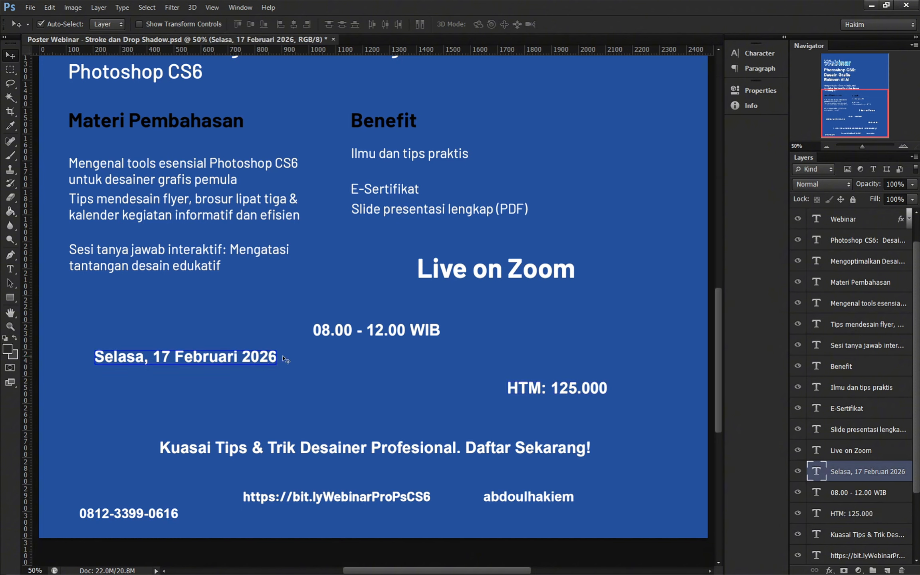
{"action": "left_click", "coordinate": [394, 332], "text": "shift"}
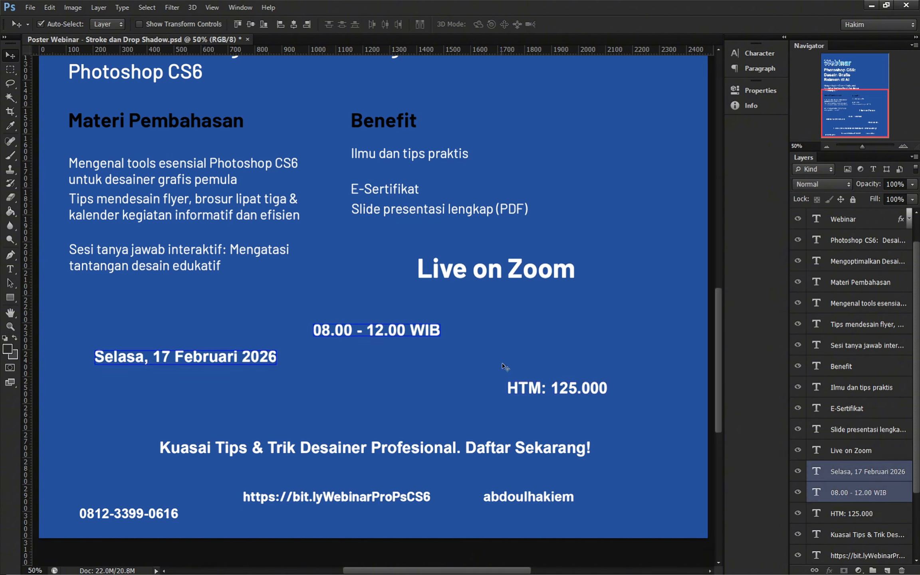
{"action": "left_click", "coordinate": [543, 389], "text": "shift"}
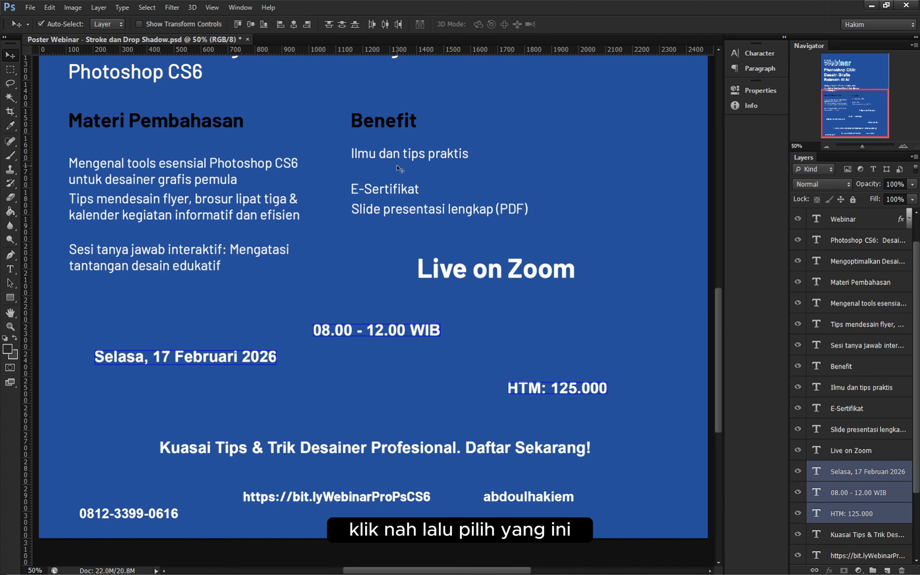
{"action": "left_click", "coordinate": [248, 23]}
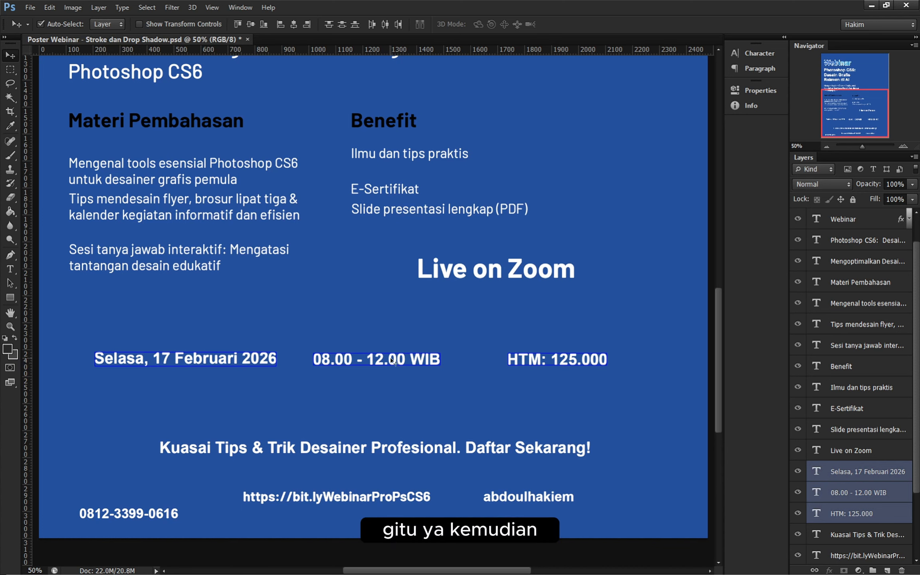
{"action": "left_click", "coordinate": [421, 323]}
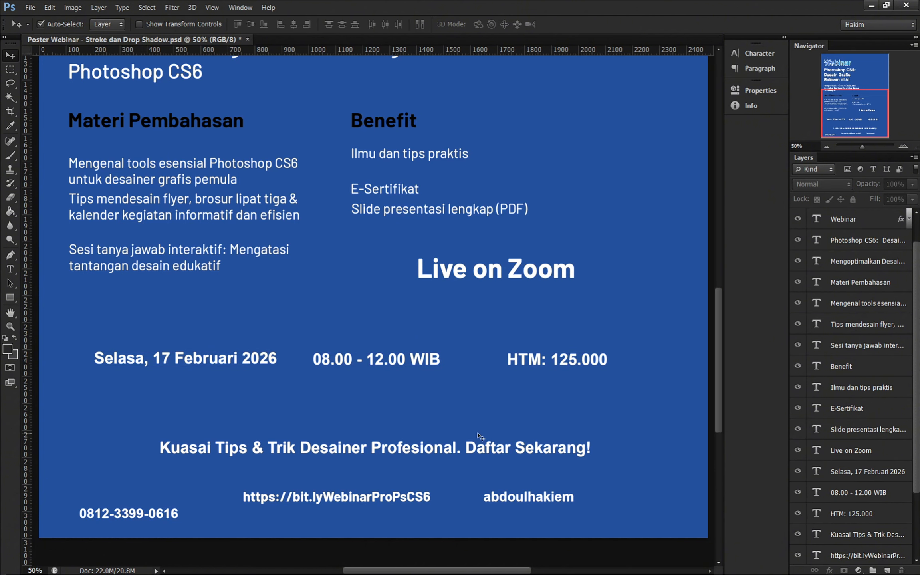
- Try aligning the vertical centers of the phone number, bit.ly link and username texts at the poster's foot
{"action": "scroll", "coordinate": [480, 435], "scroll_direction": "down", "scroll_amount": 3}
{"action": "left_click", "coordinate": [164, 420]}
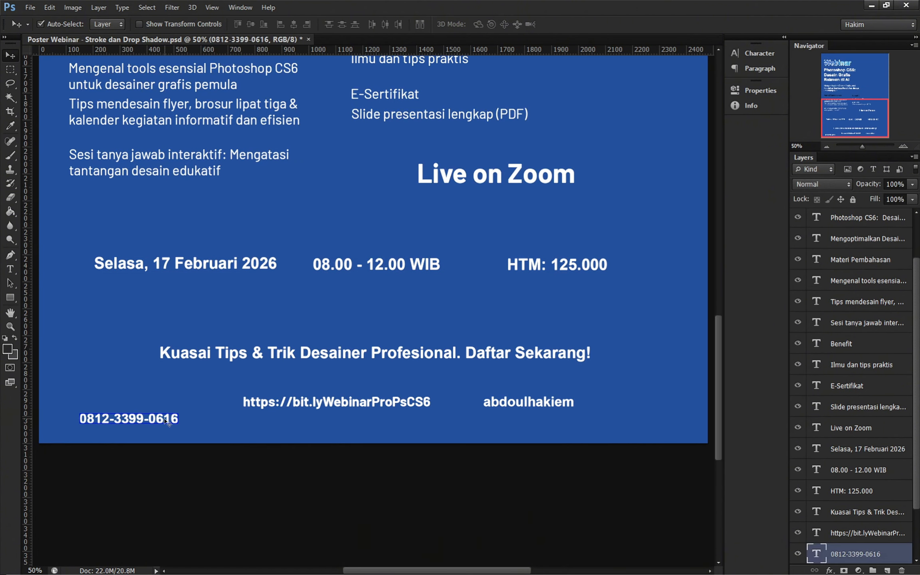
{"action": "left_click", "coordinate": [328, 405]}
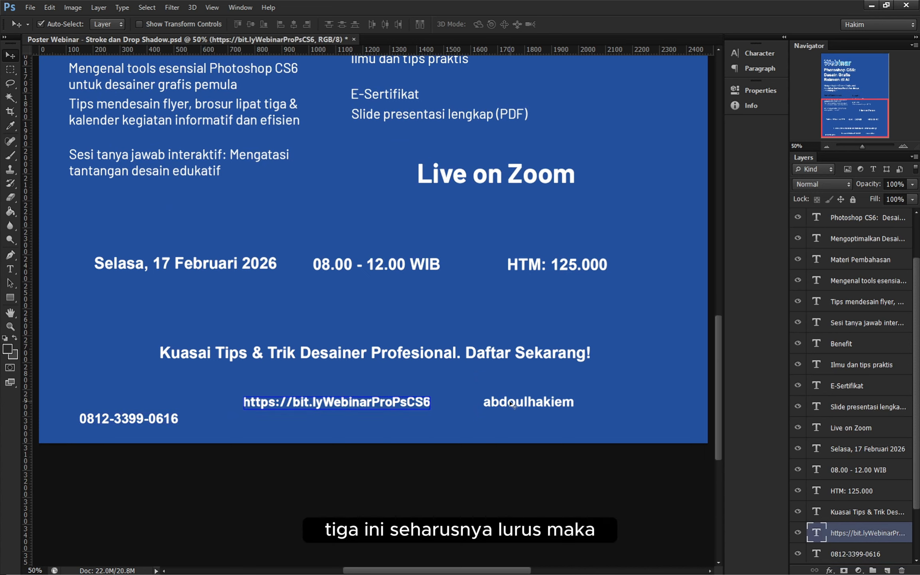
{"action": "left_click", "coordinate": [515, 404]}
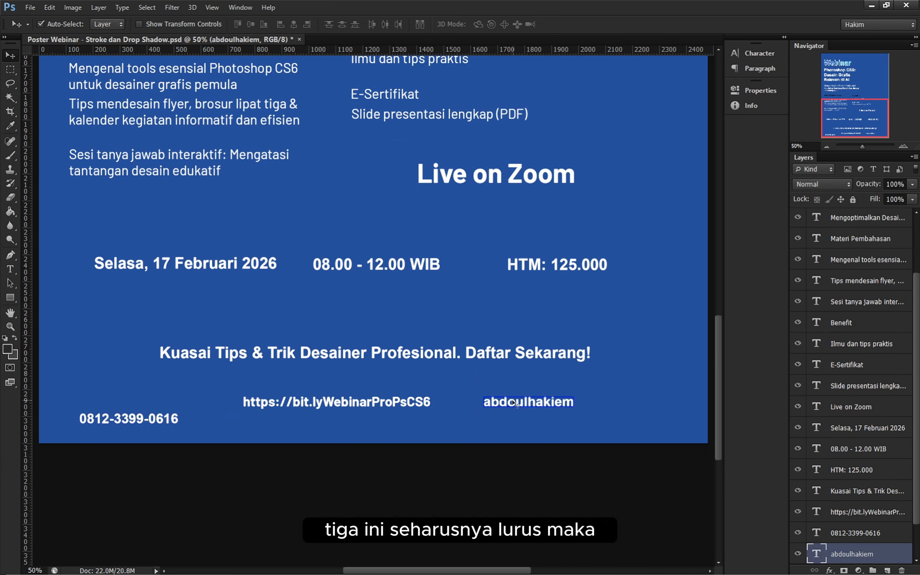
{"action": "left_click", "coordinate": [162, 419]}
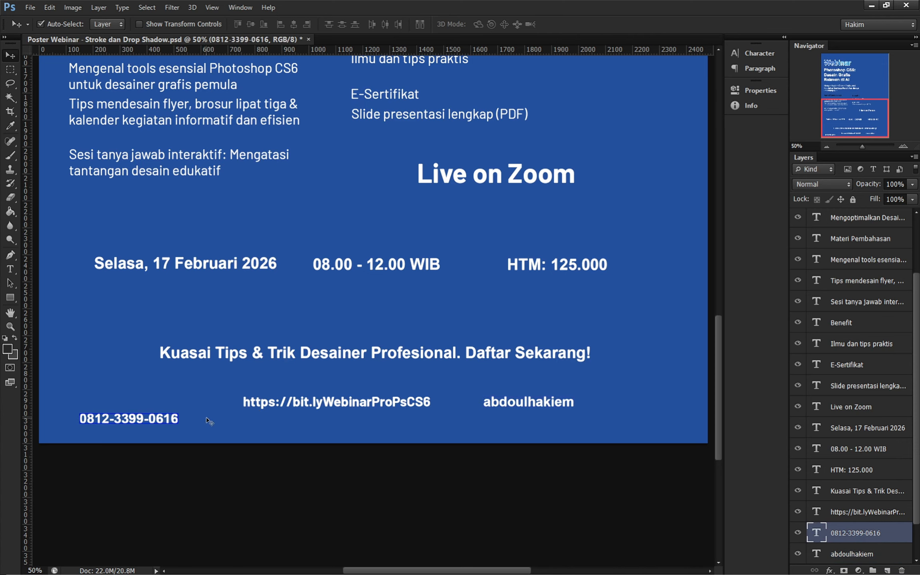
{"action": "left_click", "coordinate": [285, 406], "text": "shift"}
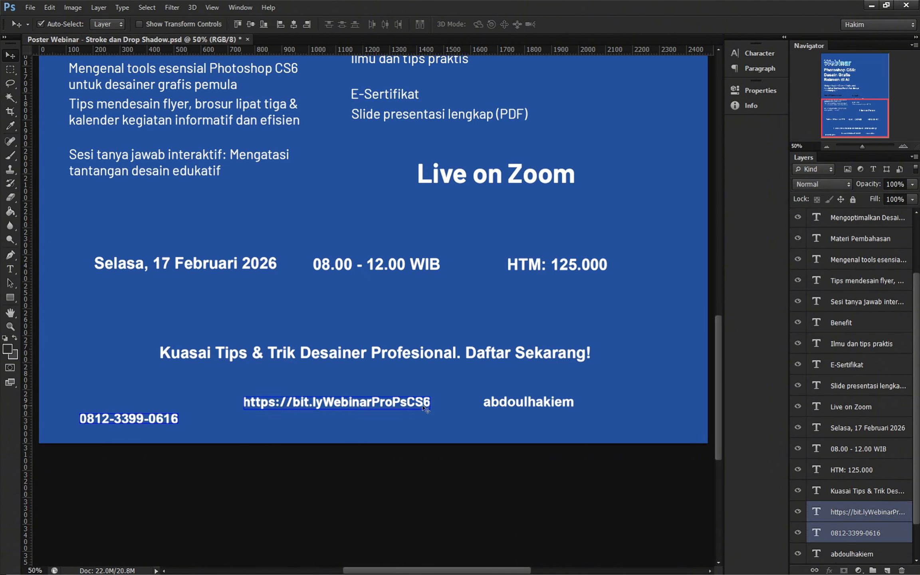
{"action": "left_click", "coordinate": [515, 407], "text": "shift"}
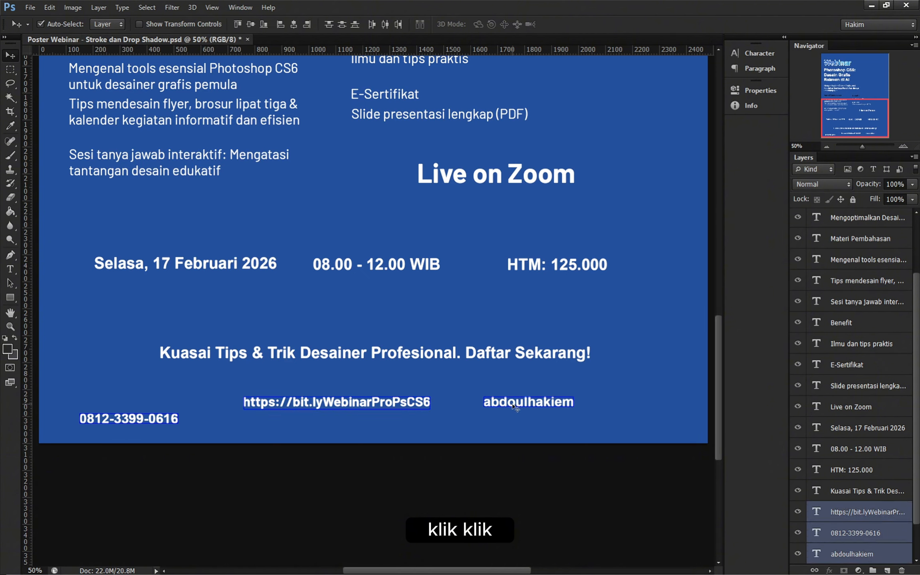
{"action": "left_click", "coordinate": [250, 24]}
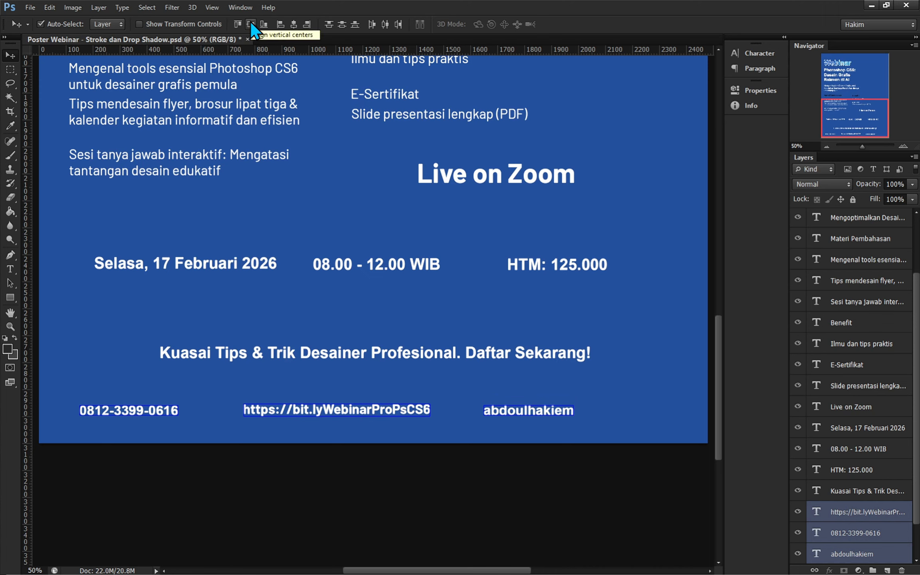
- Undo the last alignment of the three contact texts
{"action": "left_click", "coordinate": [124, 361]}
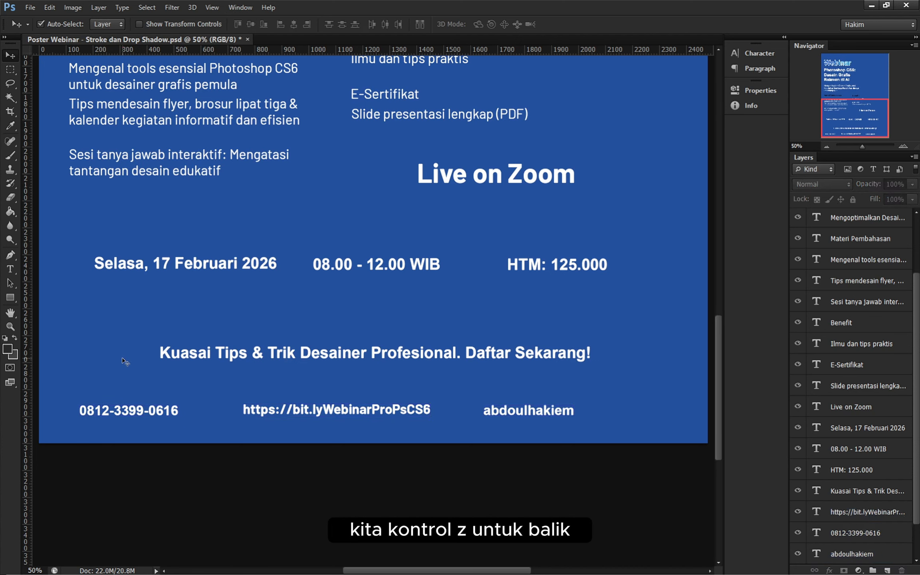
{"action": "key", "text": "ctrl+z"}
{"action": "left_click", "coordinate": [152, 390]}
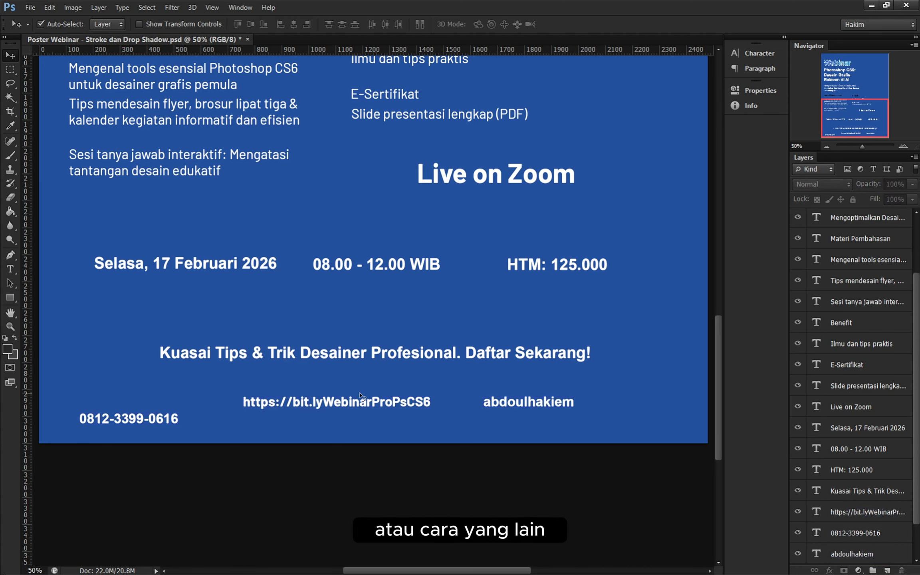
- Align the bottom edges of the bit.ly link and username texts with the lower-lying phone number
{"action": "left_click", "coordinate": [505, 400]}
{"action": "left_click", "coordinate": [389, 403]}
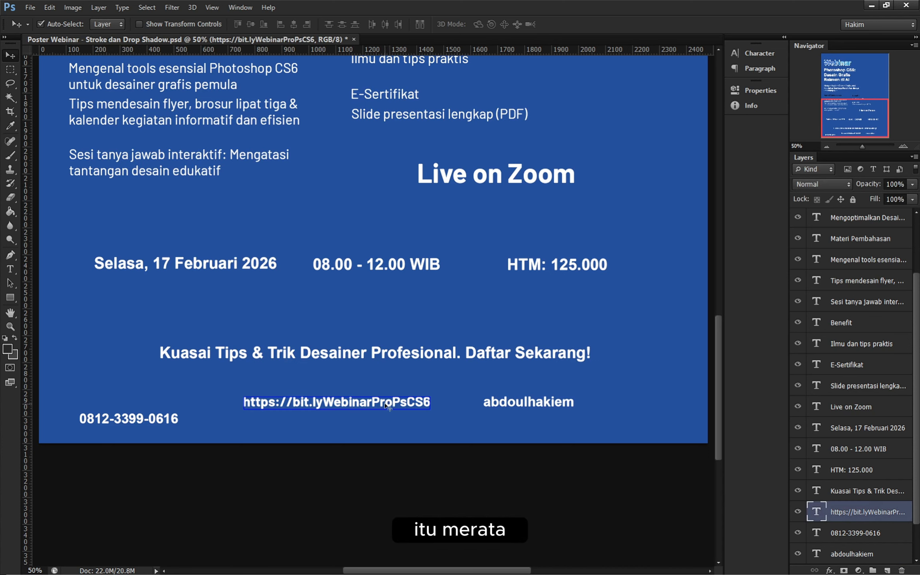
{"action": "left_click", "coordinate": [120, 419]}
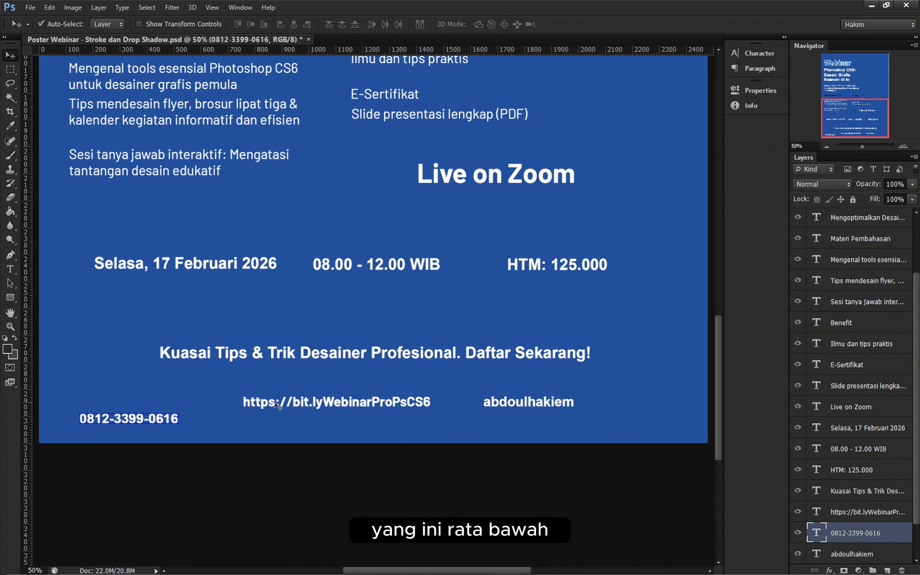
{"action": "left_click", "coordinate": [519, 406]}
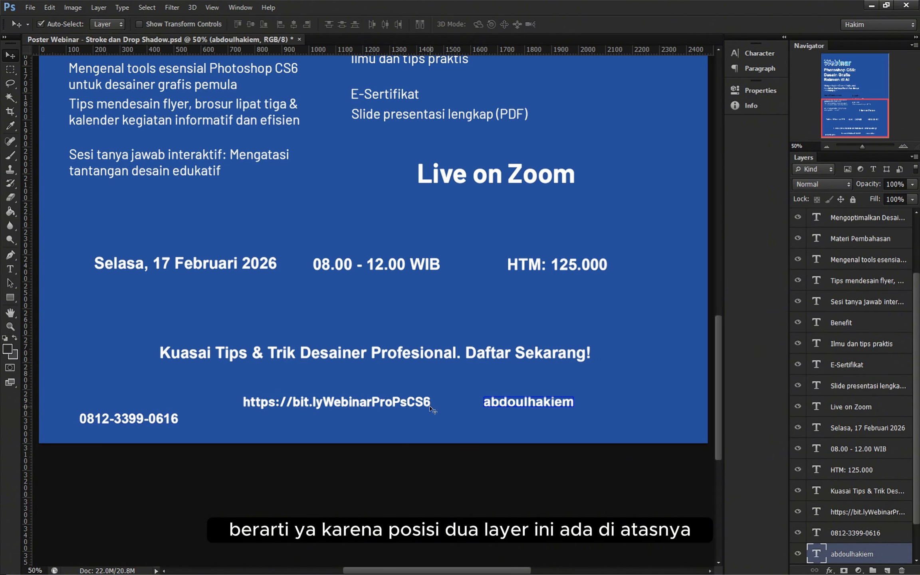
{"action": "left_click", "coordinate": [416, 406]}
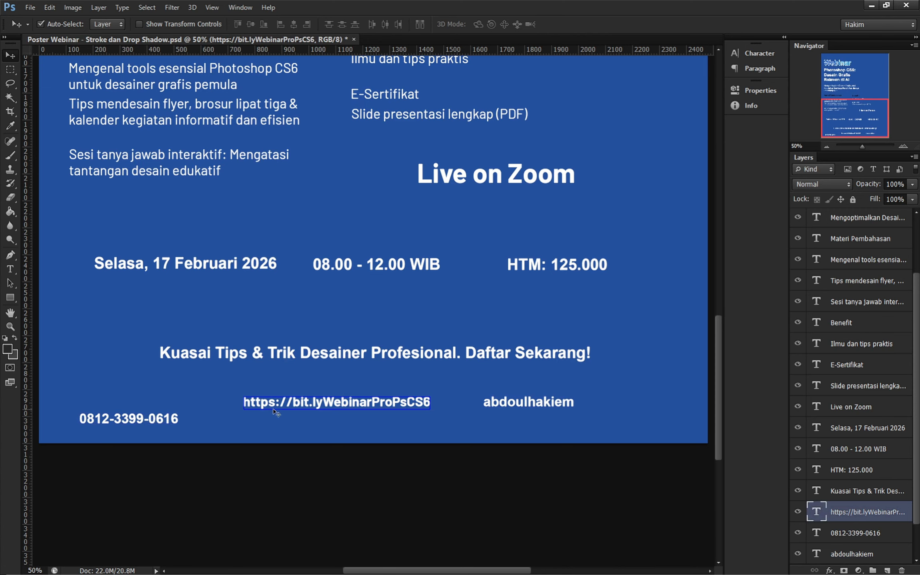
{"action": "left_click", "coordinate": [493, 404]}
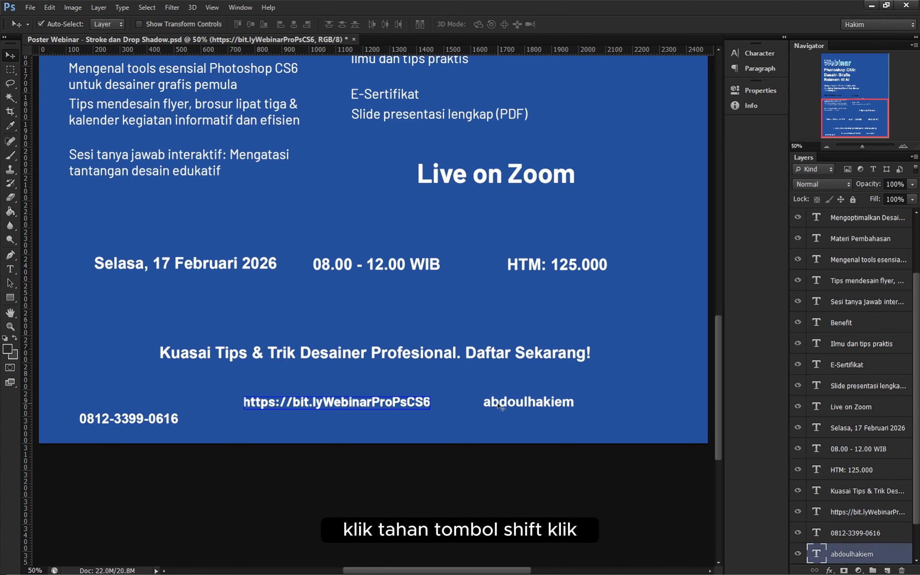
{"action": "left_click", "coordinate": [367, 405], "text": "shift"}
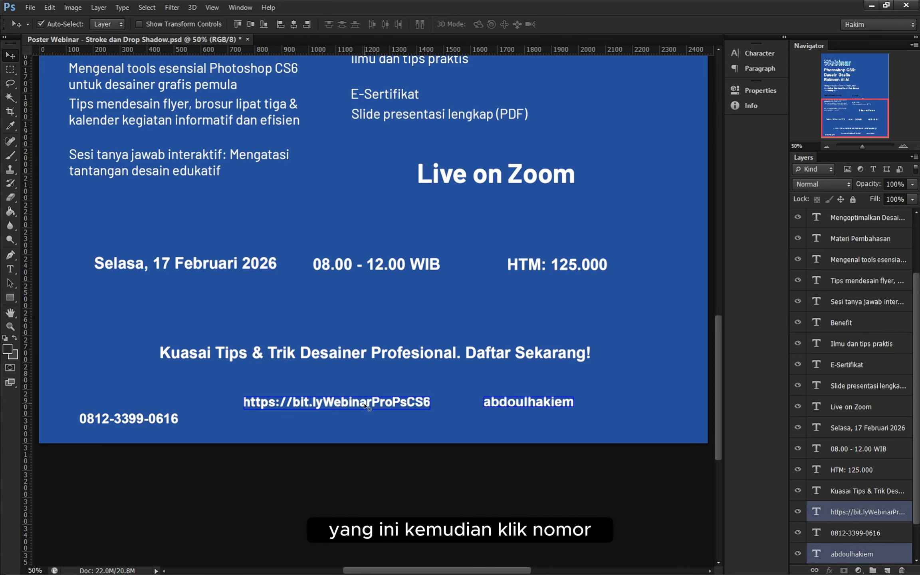
{"action": "left_click", "coordinate": [143, 419], "text": "shift"}
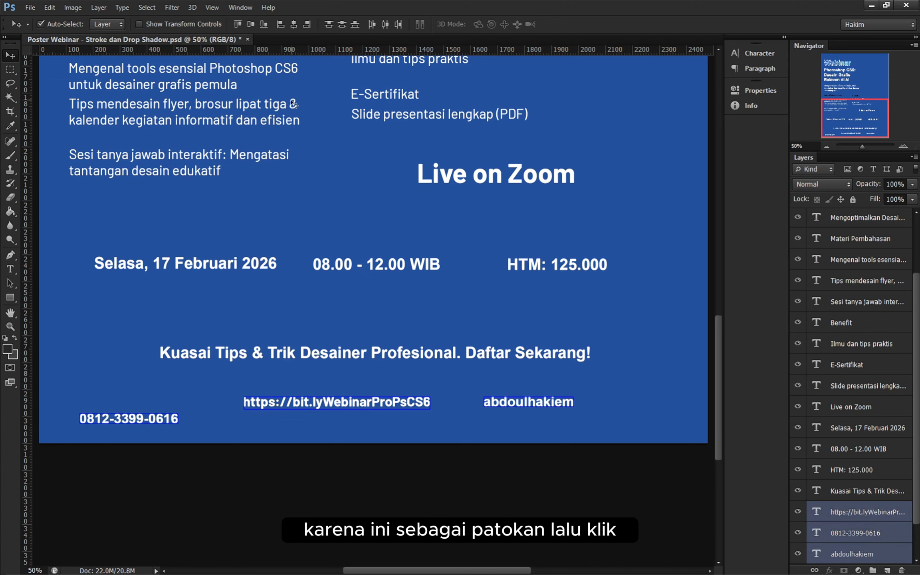
{"action": "left_click", "coordinate": [263, 24]}
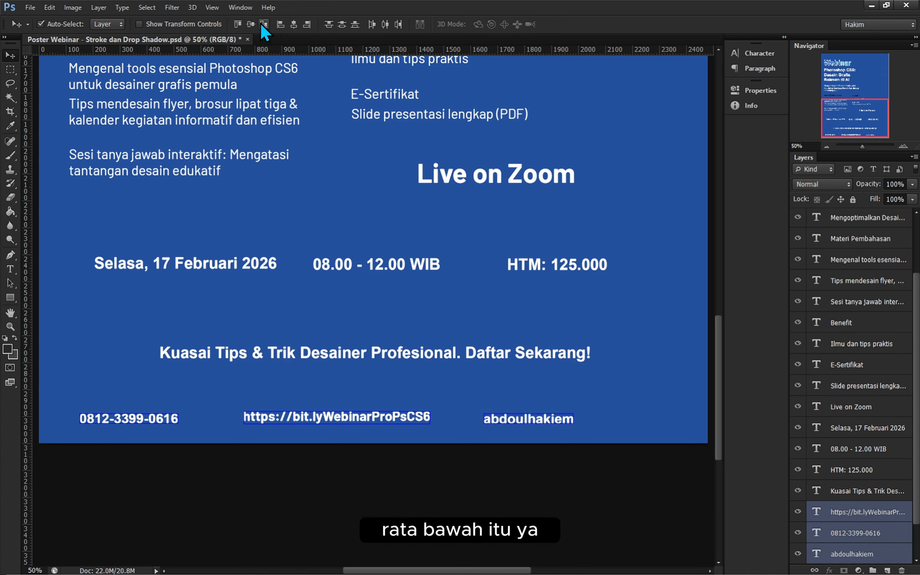
{"action": "left_click", "coordinate": [442, 381]}
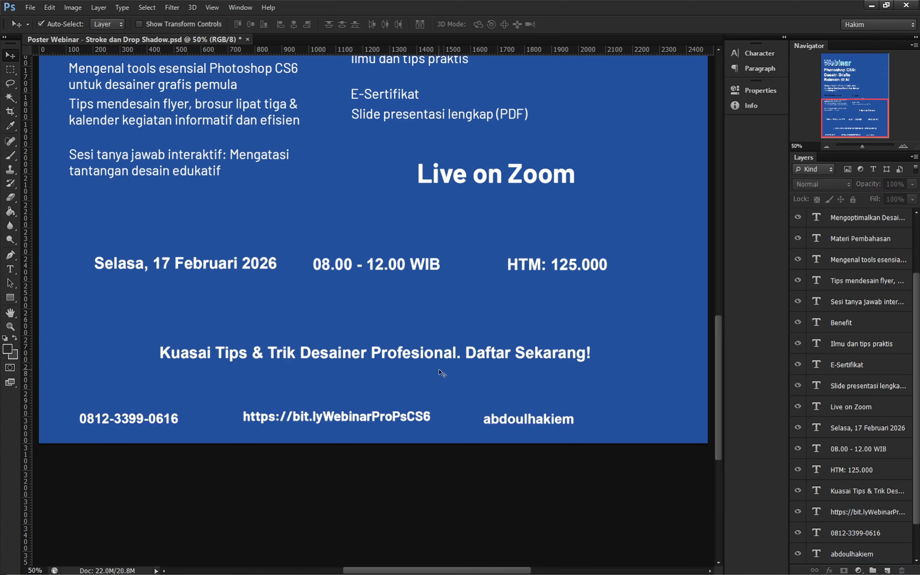
- Align the left edge of the Live on Zoom text with the Benefit heading
{"action": "key", "text": "ctrl+minus"}
{"action": "key", "text": "ctrl+minus"}
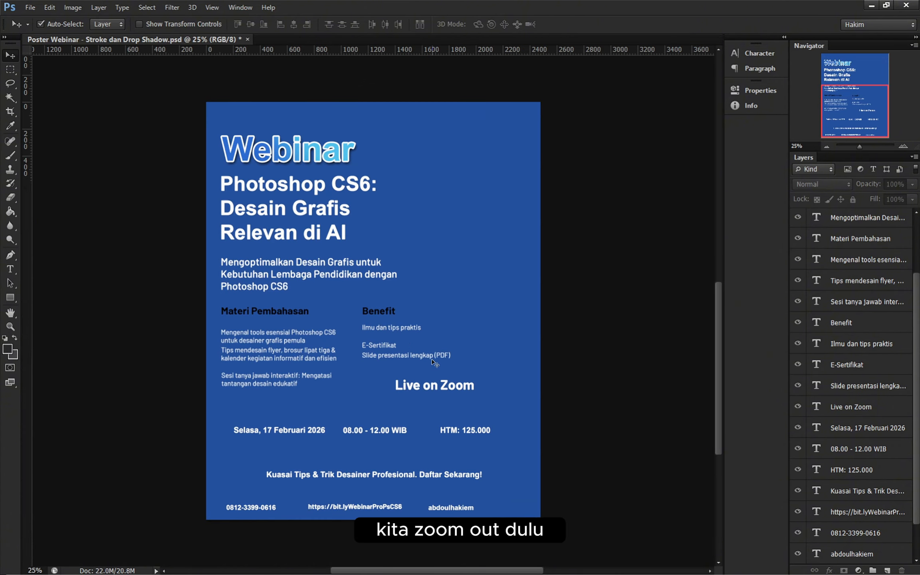
{"action": "left_click", "coordinate": [440, 387]}
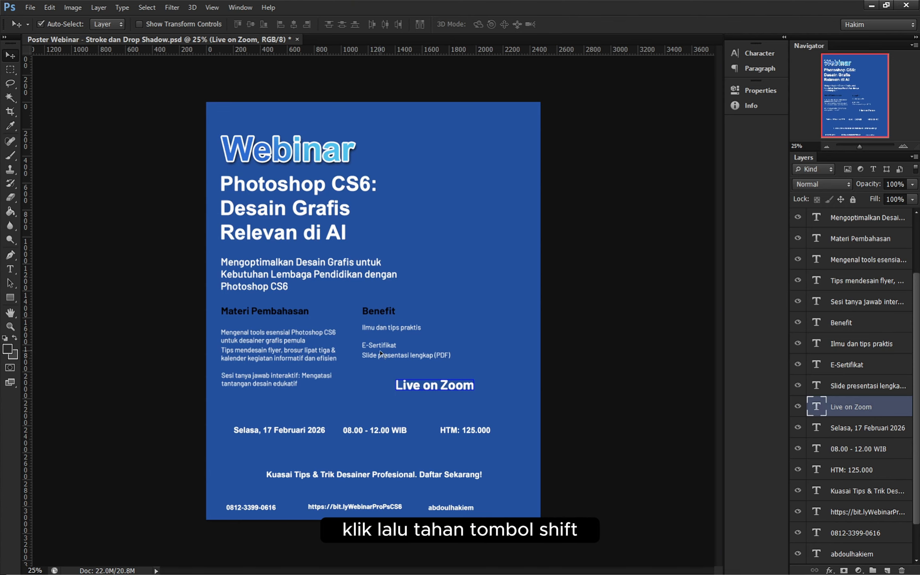
{"action": "left_click", "coordinate": [378, 314], "text": "shift"}
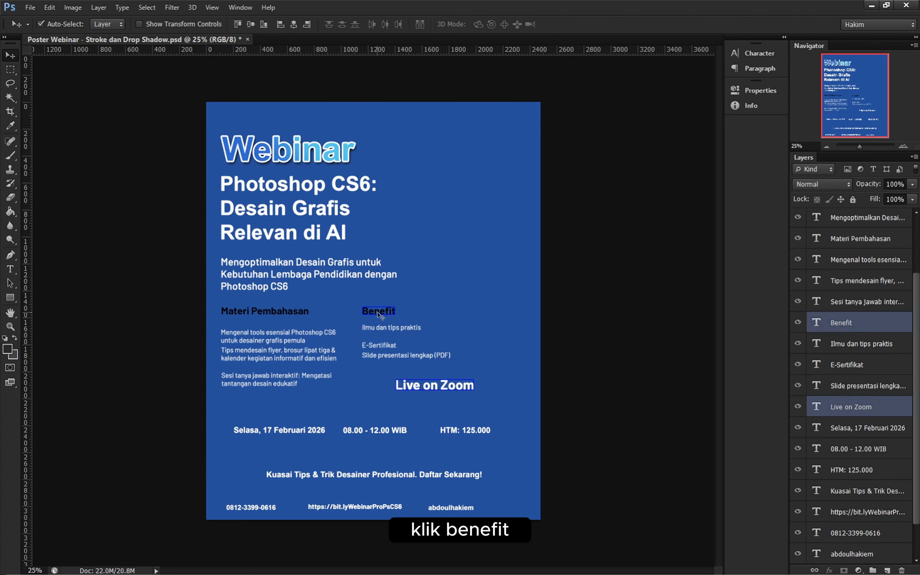
{"action": "left_click", "coordinate": [280, 24]}
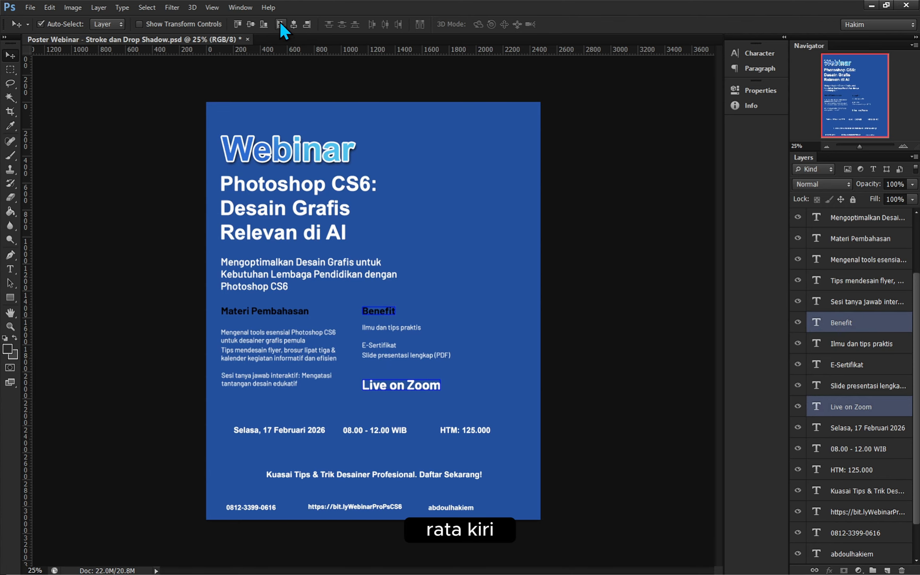
{"action": "left_click", "coordinate": [622, 401]}
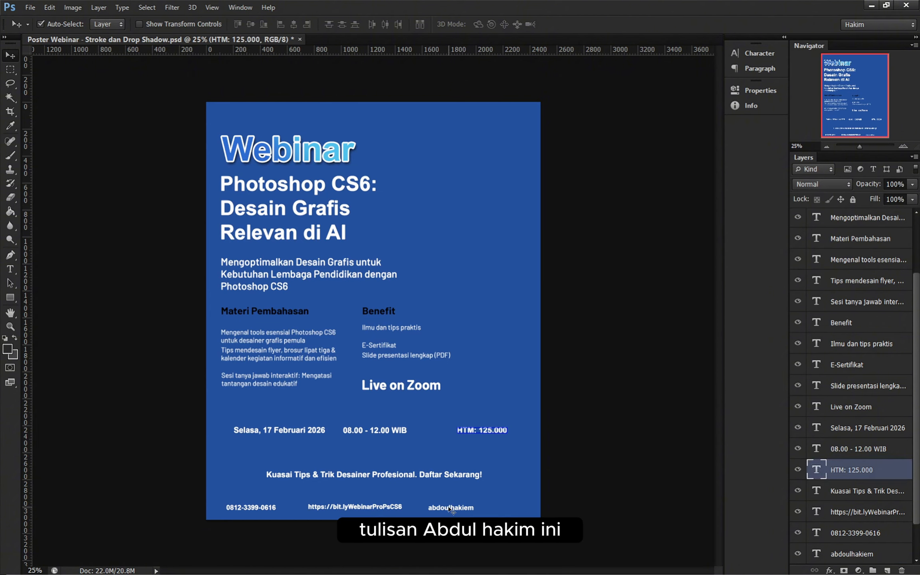
- Align the right edge of the username text with the HTM: 125.000 price
{"action": "left_click", "coordinate": [451, 508]}
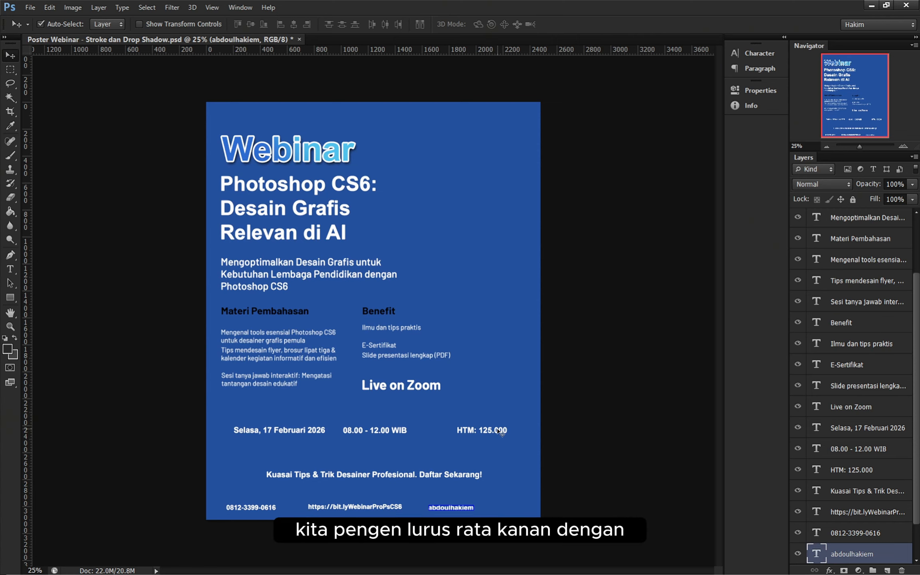
{"action": "left_click", "coordinate": [470, 431]}
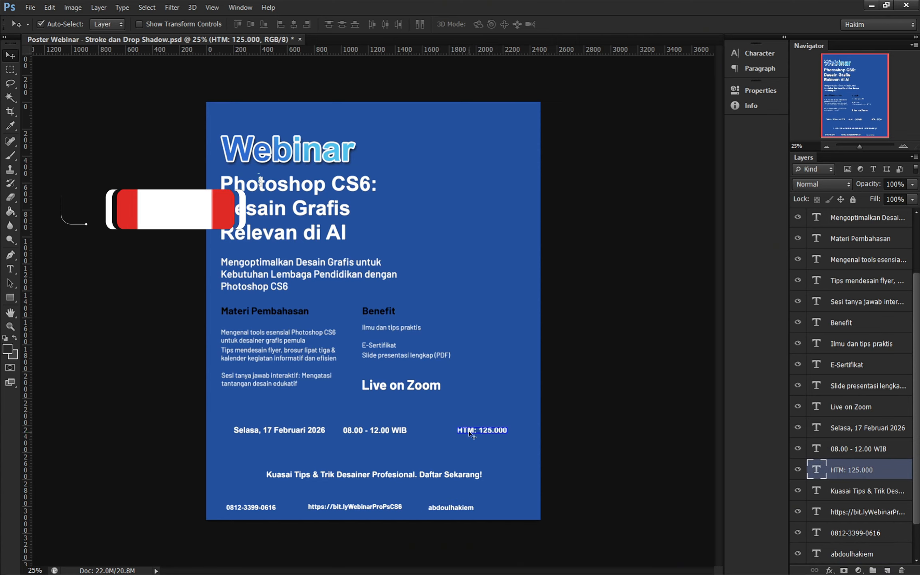
{"action": "left_click", "coordinate": [446, 508]}
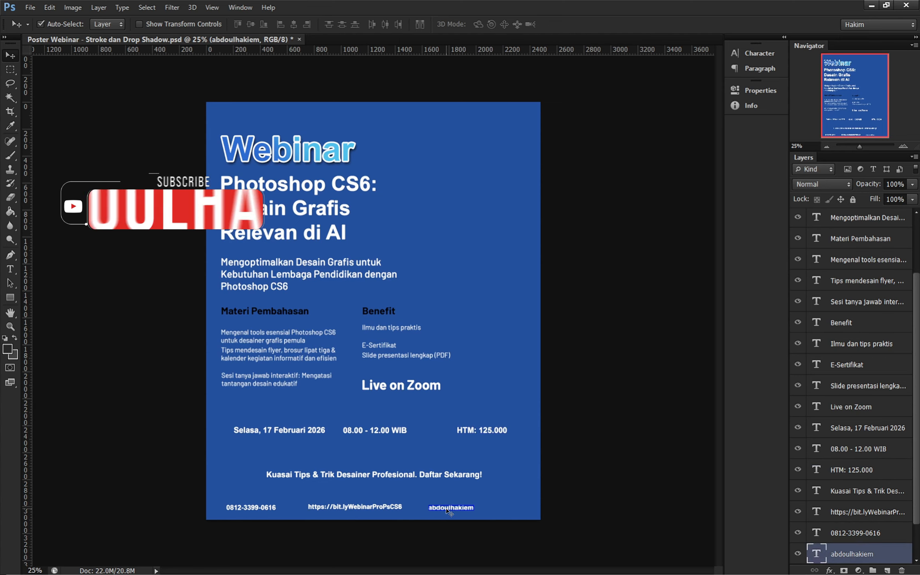
{"action": "left_click", "coordinate": [495, 432], "text": "shift"}
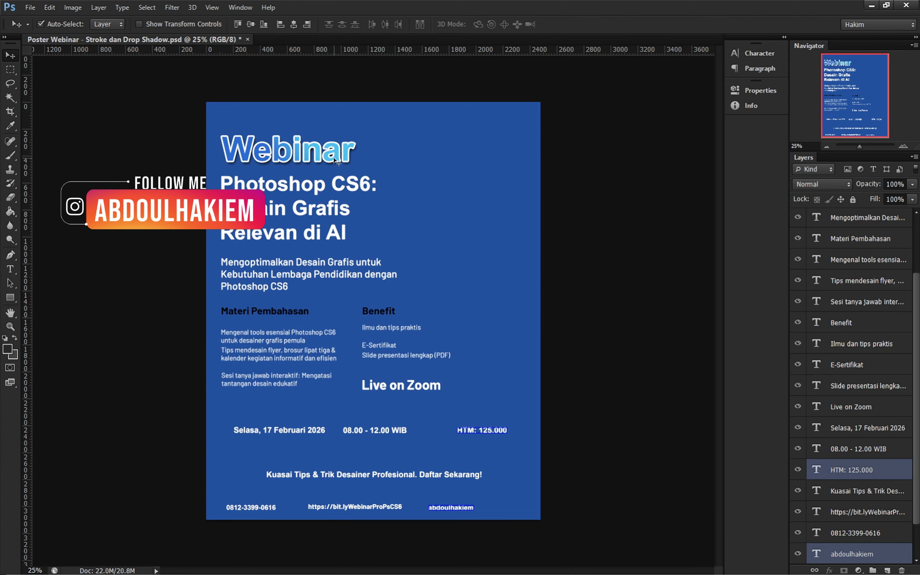
{"action": "left_click", "coordinate": [307, 23]}
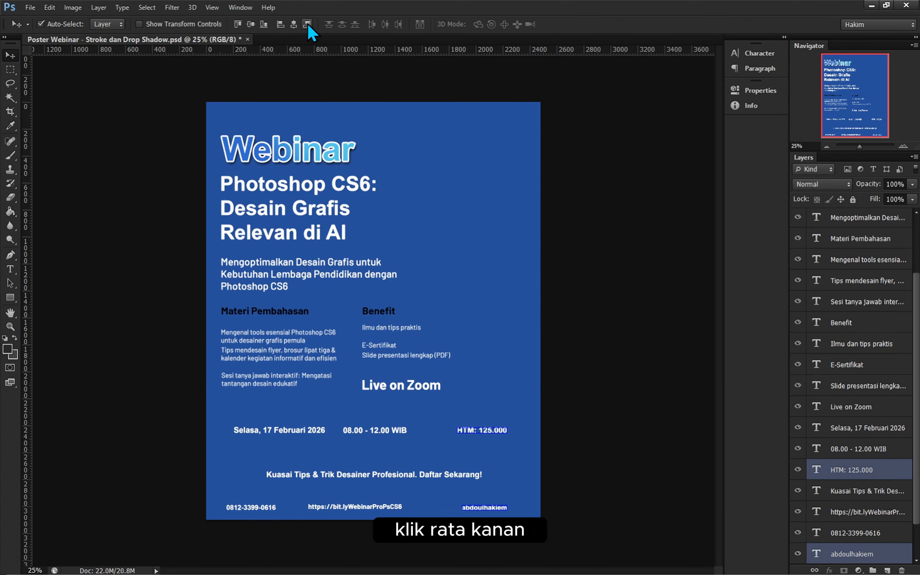
{"action": "left_click", "coordinate": [596, 446]}
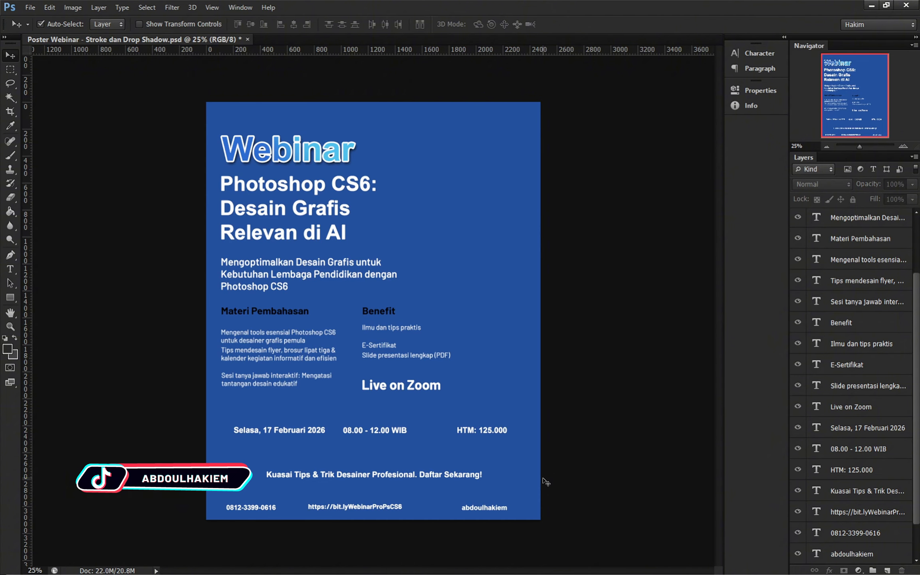
- Align the vertical centers of the username, bit.ly link and phone number texts along the poster's foot
{"action": "left_click", "coordinate": [484, 507]}
{"action": "left_click", "coordinate": [274, 508]}
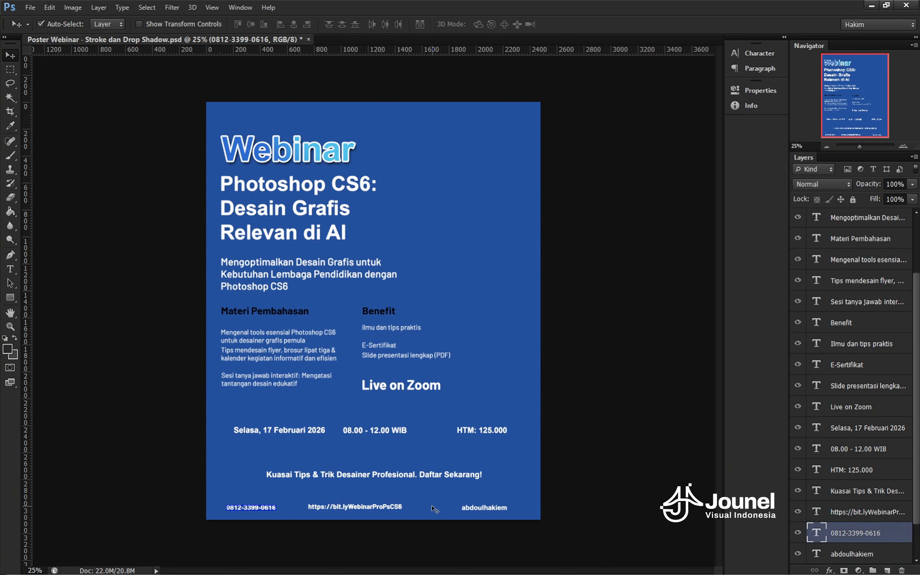
{"action": "left_click", "coordinate": [484, 509]}
{"action": "left_click", "coordinate": [360, 506], "text": "shift"}
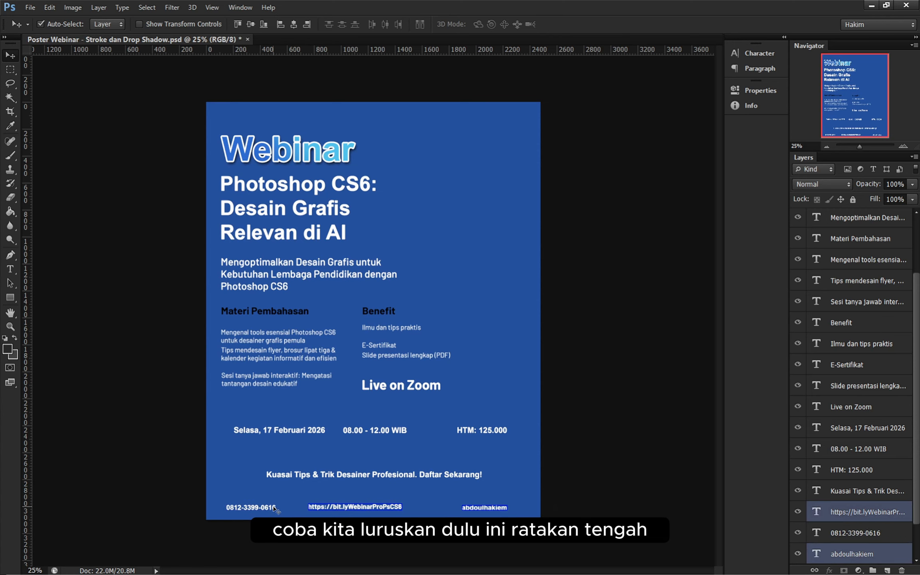
{"action": "left_click", "coordinate": [274, 506], "text": "shift"}
{"action": "left_click", "coordinate": [250, 25]}
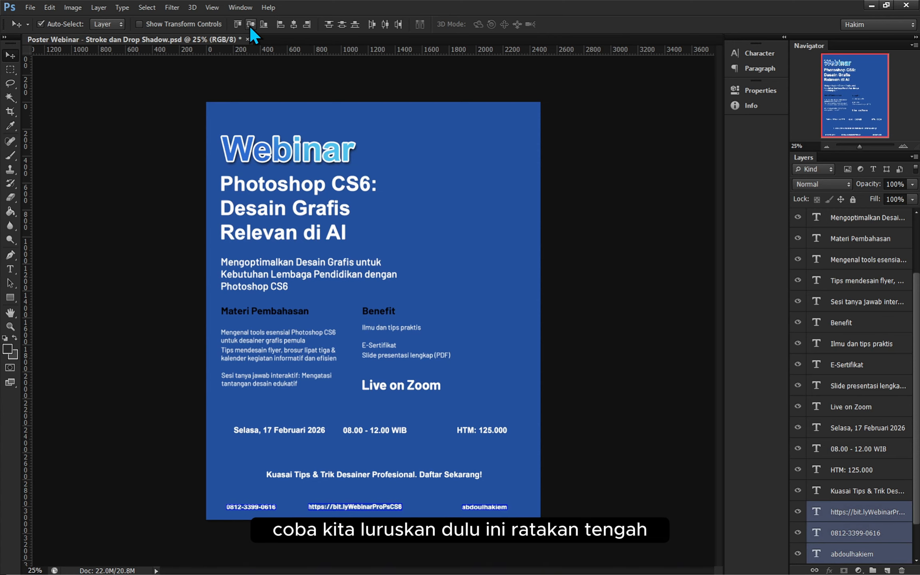
{"action": "left_click", "coordinate": [473, 517]}
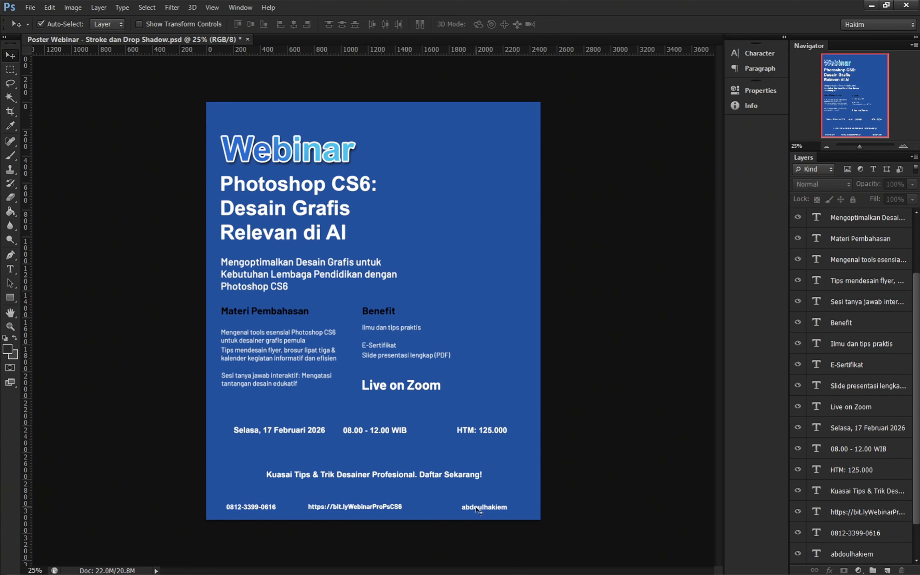
- Distribute the phone number, bit.ly link and username texts evenly by their horizontal centers along the poster's foot
{"action": "left_click", "coordinate": [479, 511]}
{"action": "left_click", "coordinate": [383, 509], "text": "shift"}
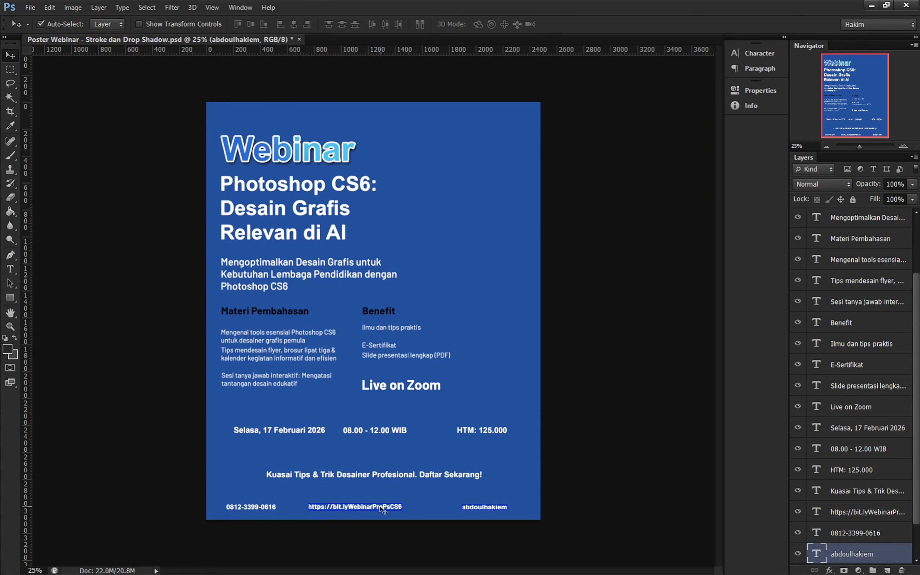
{"action": "left_click", "coordinate": [256, 507], "text": "shift"}
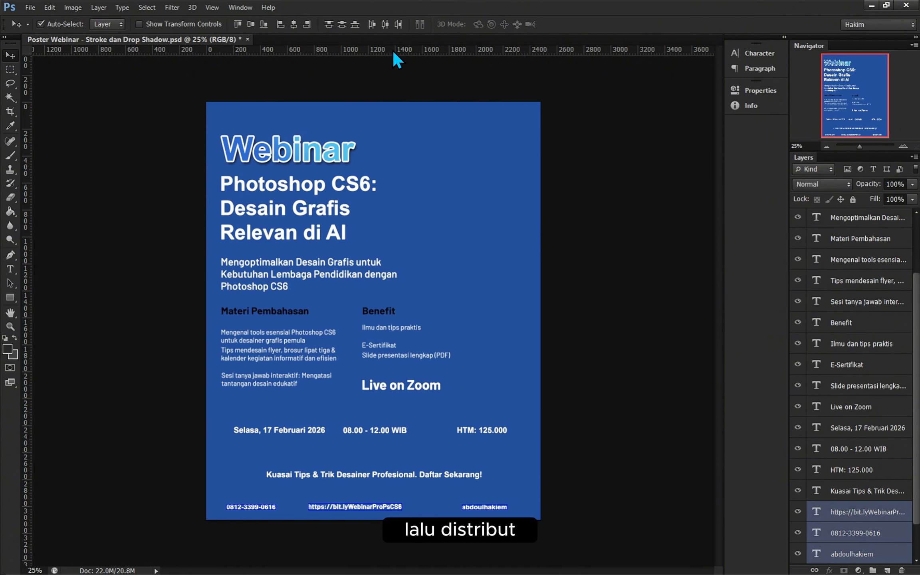
{"action": "left_click", "coordinate": [385, 24]}
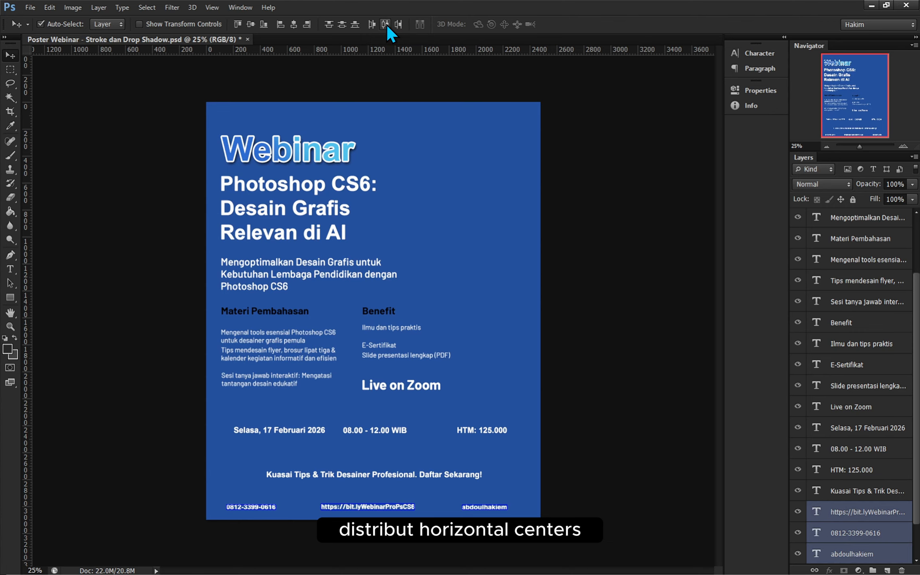
{"action": "left_click", "coordinate": [573, 504]}
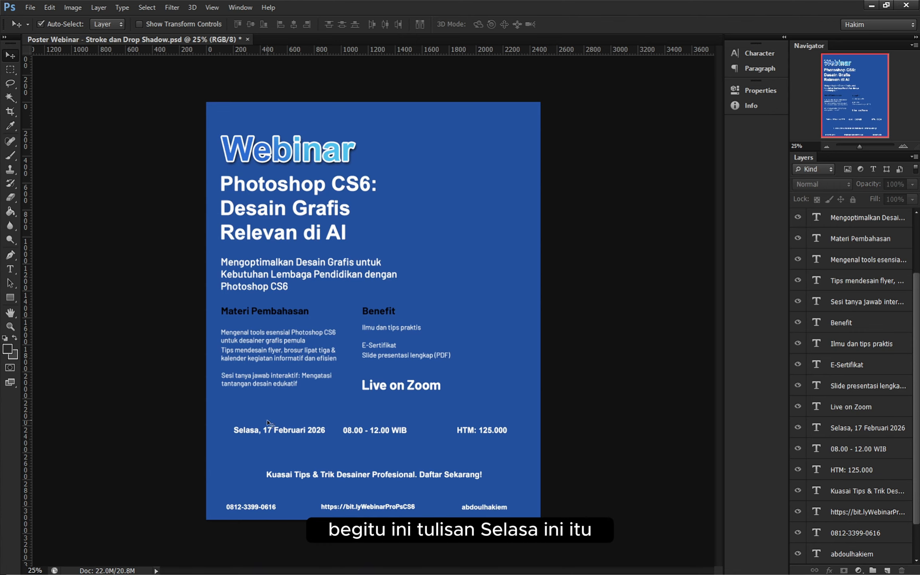
- Align the left edge of the Selasa, 17 Februari 2026 date text with the Sesi tanya jawab description
{"action": "left_click", "coordinate": [242, 435]}
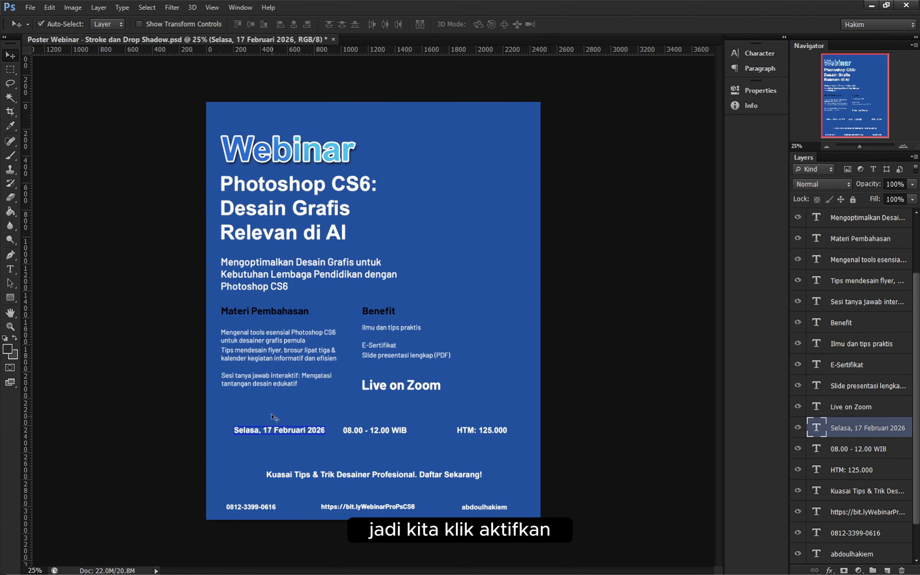
{"action": "left_click", "coordinate": [264, 380], "text": "shift"}
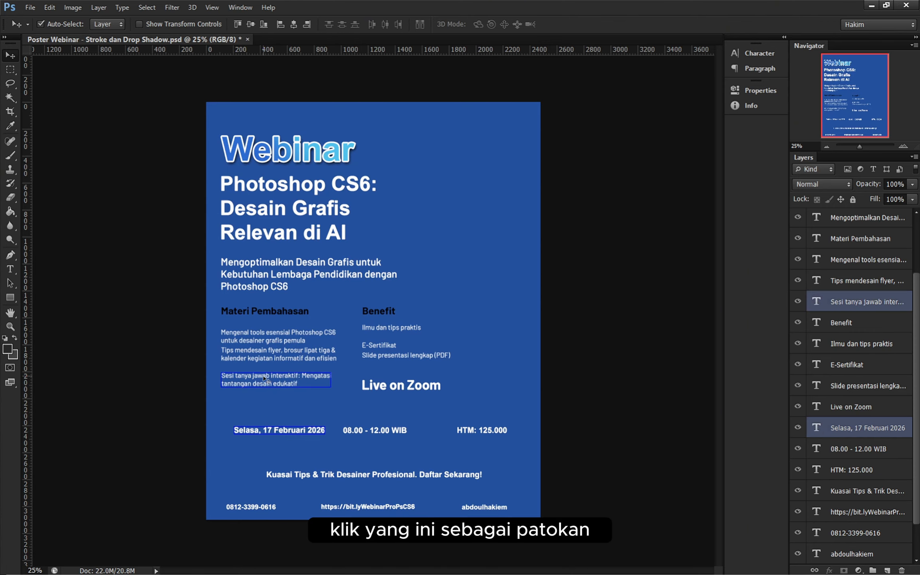
{"action": "left_click", "coordinate": [278, 27]}
{"action": "left_click", "coordinate": [560, 373]}
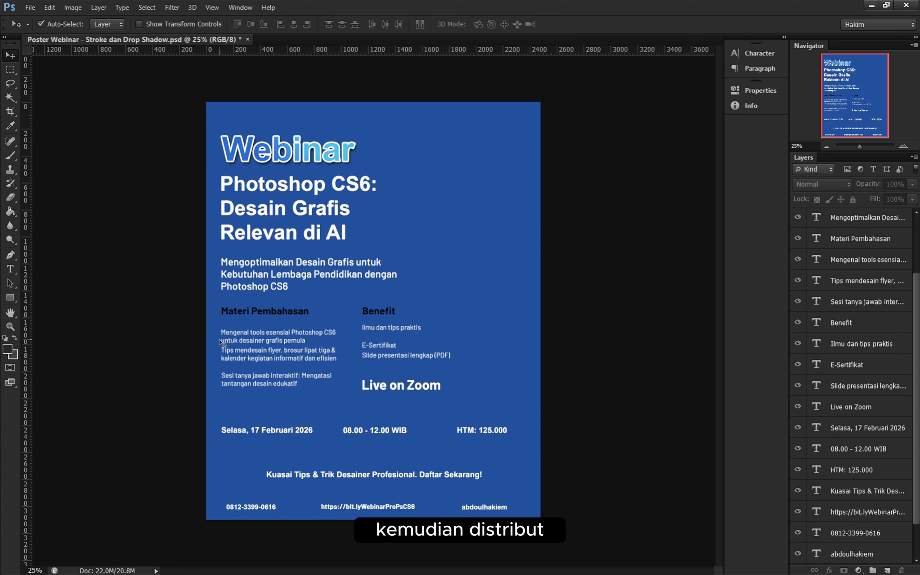
- Distribute the three description texts under Materi Pembahasan evenly by their vertical centers
{"action": "left_click", "coordinate": [236, 338]}
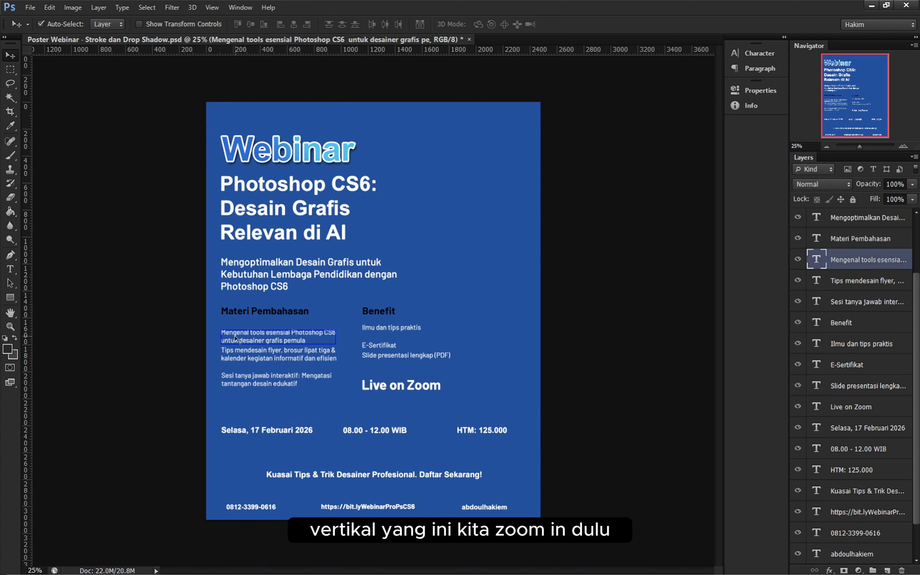
{"action": "key", "text": "ctrl+plus"}
{"action": "key", "text": "ctrl+plus"}
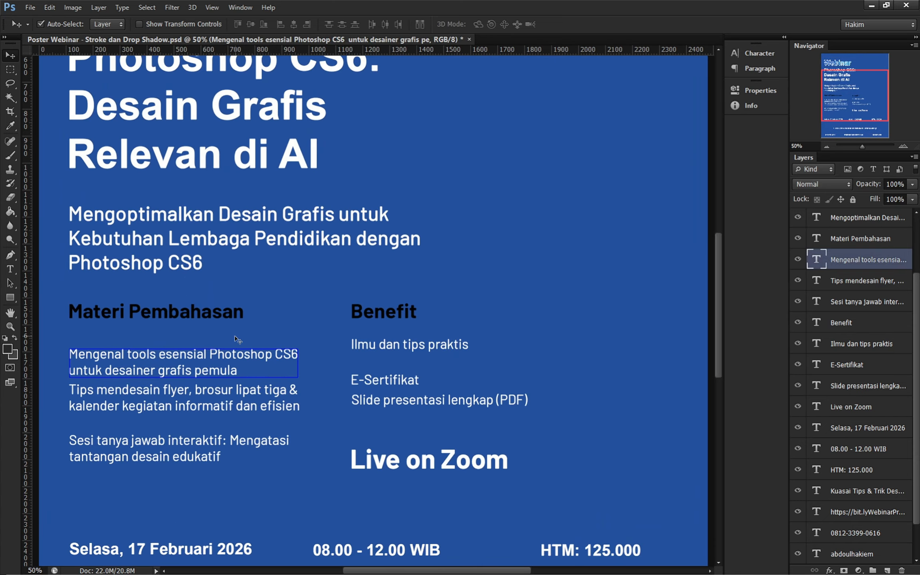
{"action": "left_click", "coordinate": [144, 405]}
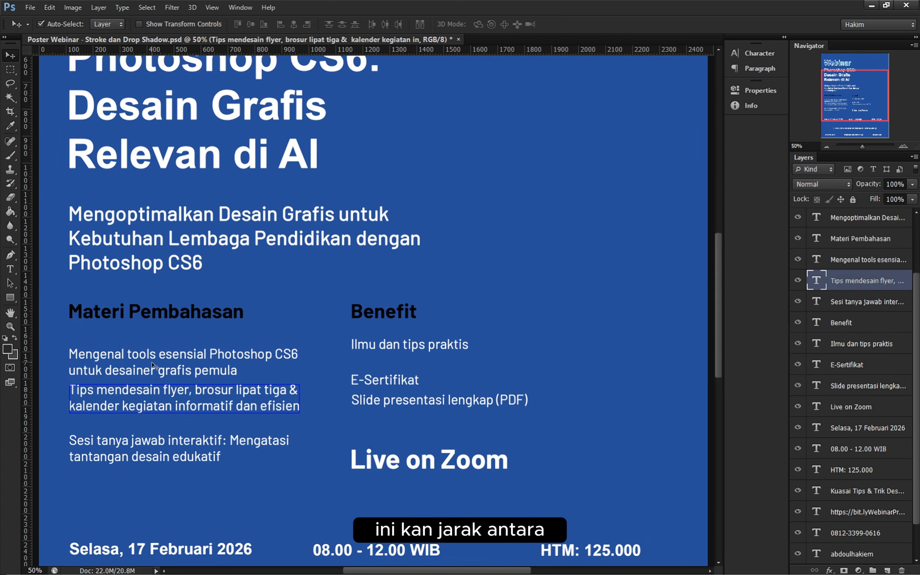
{"action": "left_click", "coordinate": [152, 364]}
{"action": "left_click", "coordinate": [150, 401]}
{"action": "left_click", "coordinate": [153, 443]}
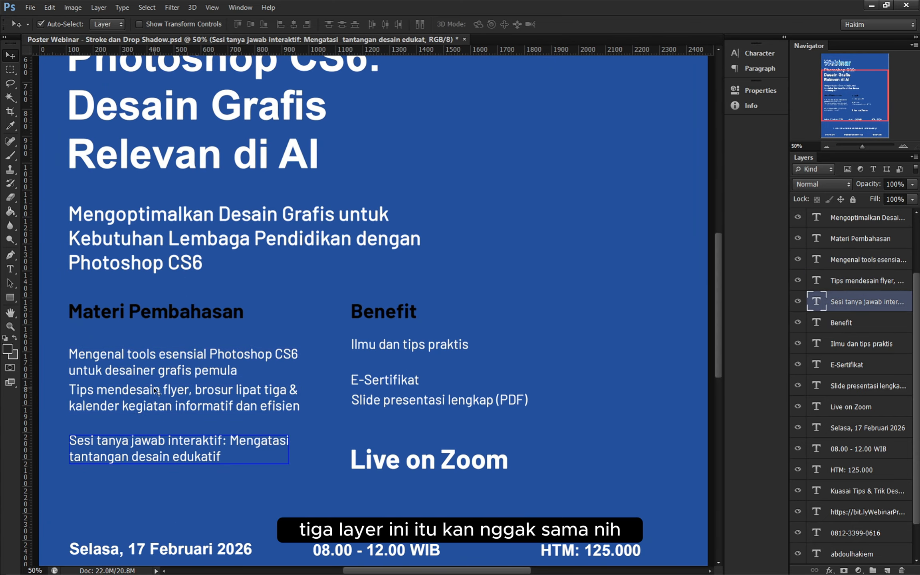
{"action": "left_click", "coordinate": [172, 389]}
{"action": "left_click", "coordinate": [167, 369]}
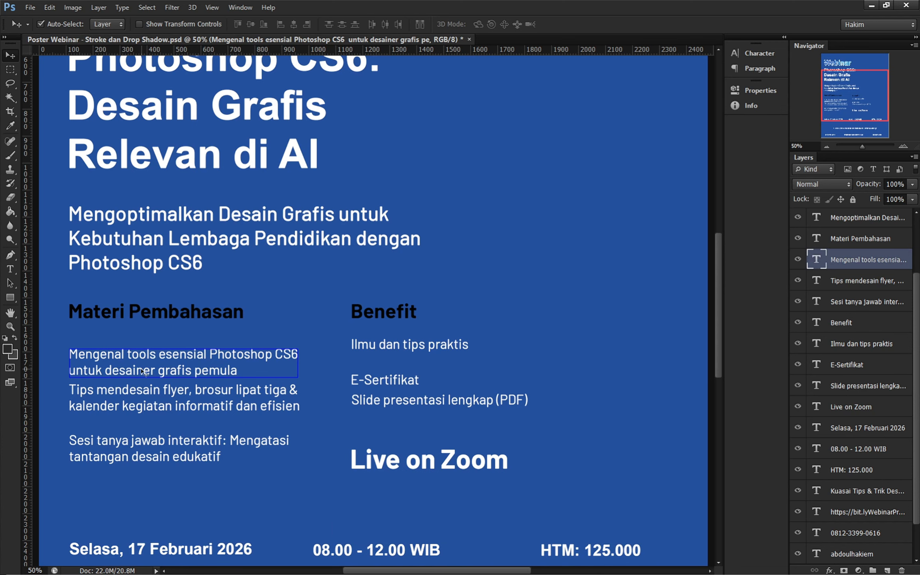
{"action": "left_click", "coordinate": [145, 445], "text": "shift"}
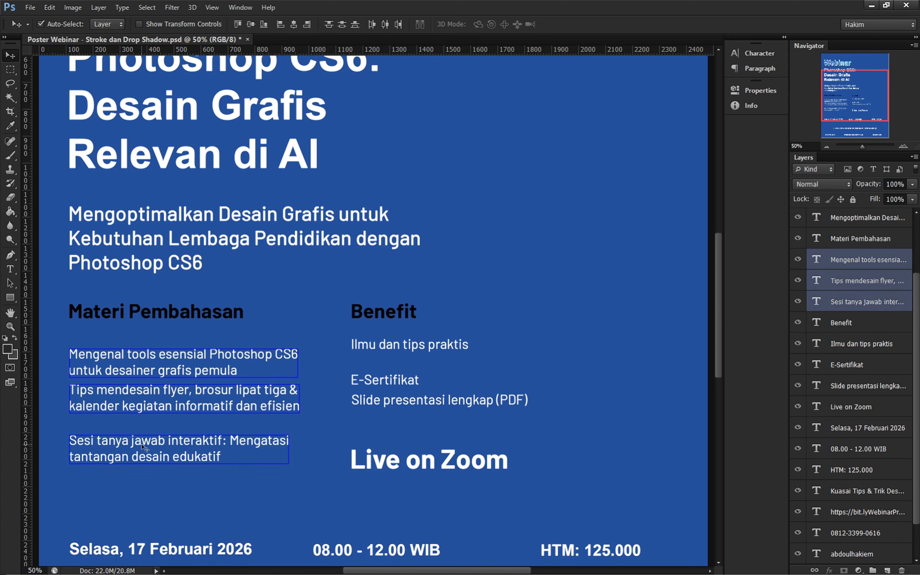
{"action": "left_click", "coordinate": [342, 23]}
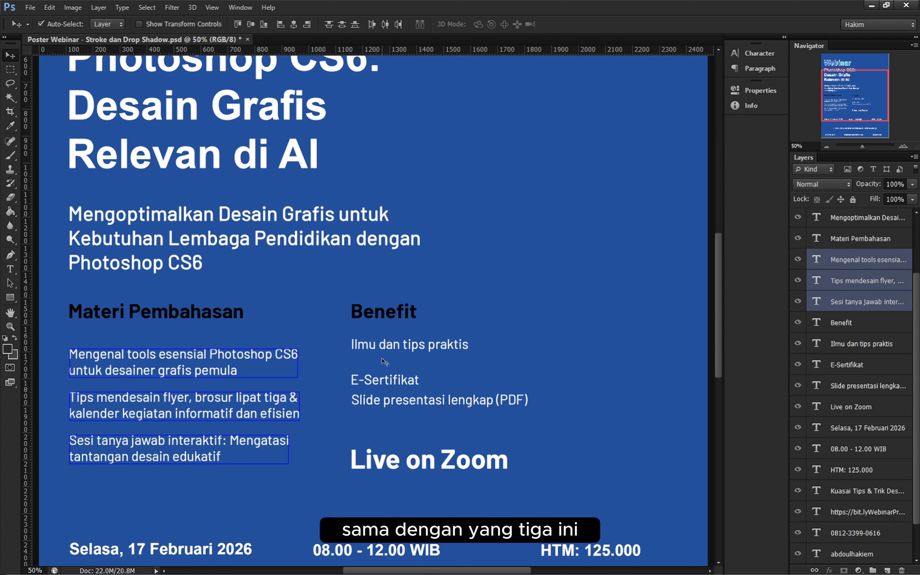
- Distribute the Ilmu dan tips praktis, E-Sertifikat and Slide presentasi lengkap texts evenly by their vertical centers
{"action": "left_click", "coordinate": [384, 345]}
{"action": "left_click", "coordinate": [380, 387]}
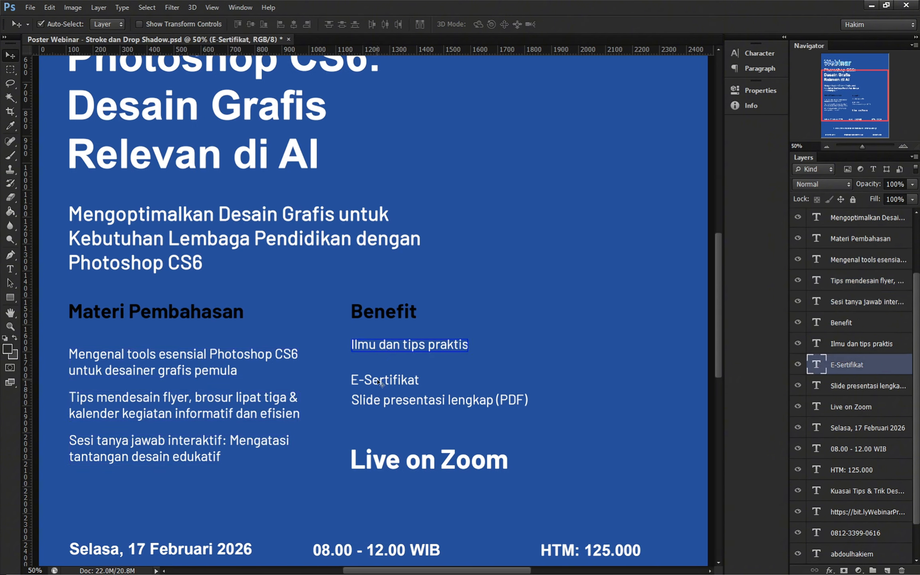
{"action": "left_click", "coordinate": [446, 400]}
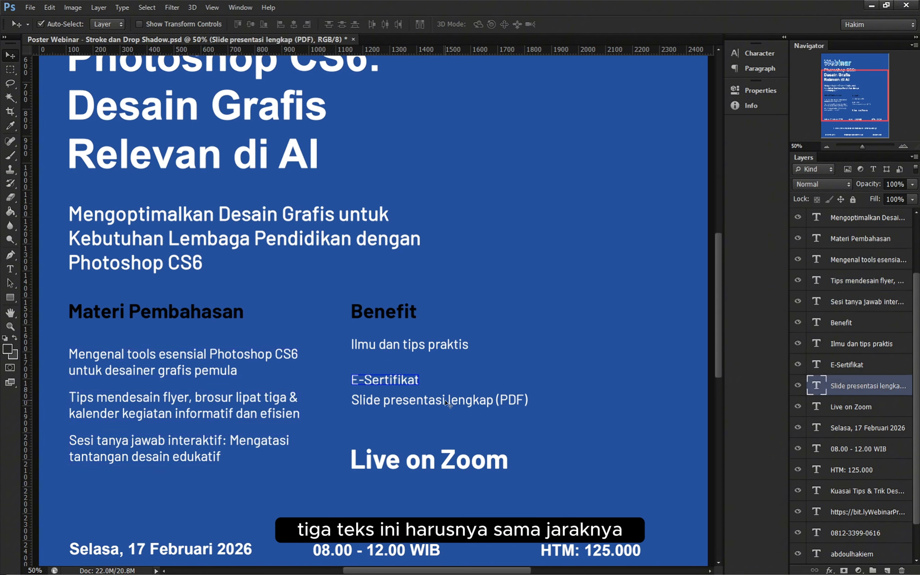
{"action": "left_click", "coordinate": [387, 384], "text": "shift"}
{"action": "left_click", "coordinate": [393, 346], "text": "shift"}
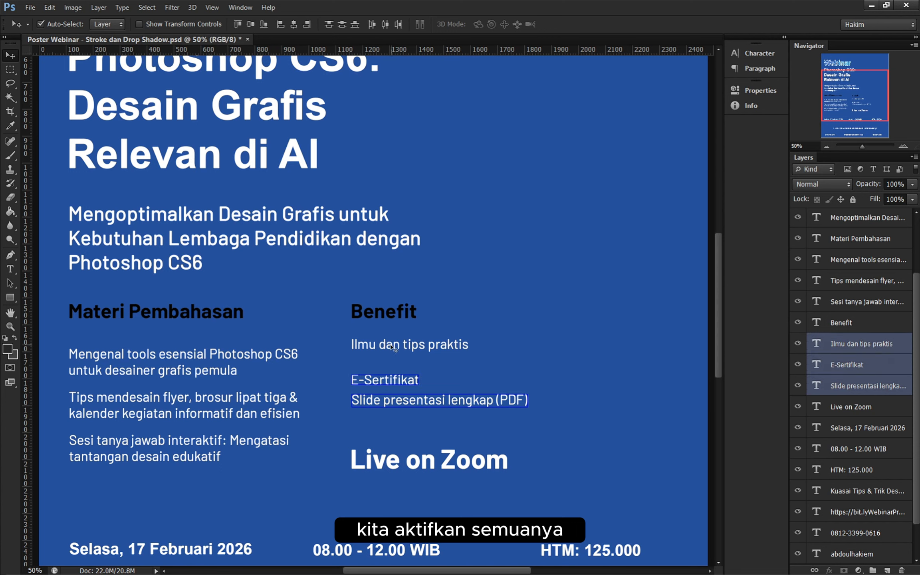
{"action": "left_click", "coordinate": [341, 24]}
{"action": "left_click", "coordinate": [452, 360]}
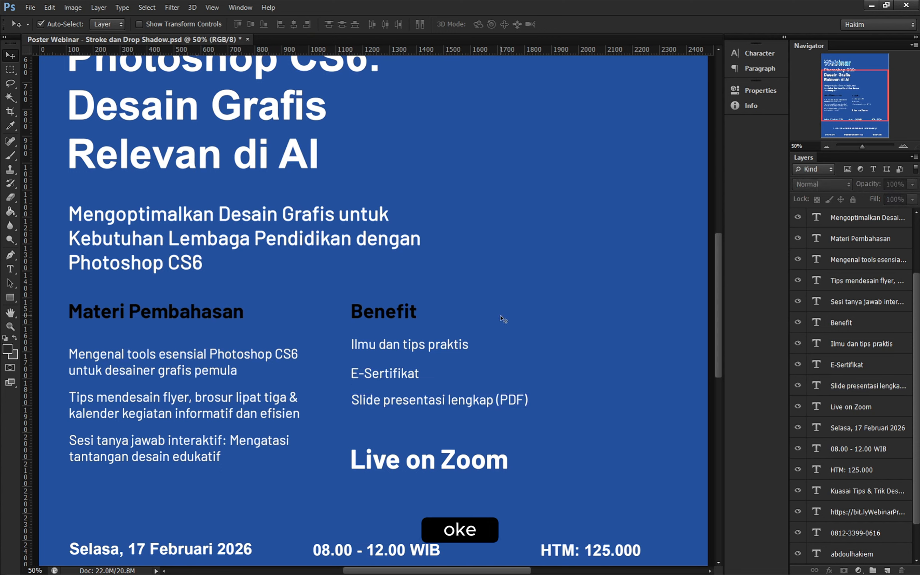
{"action": "key", "text": "ctrl+minus"}
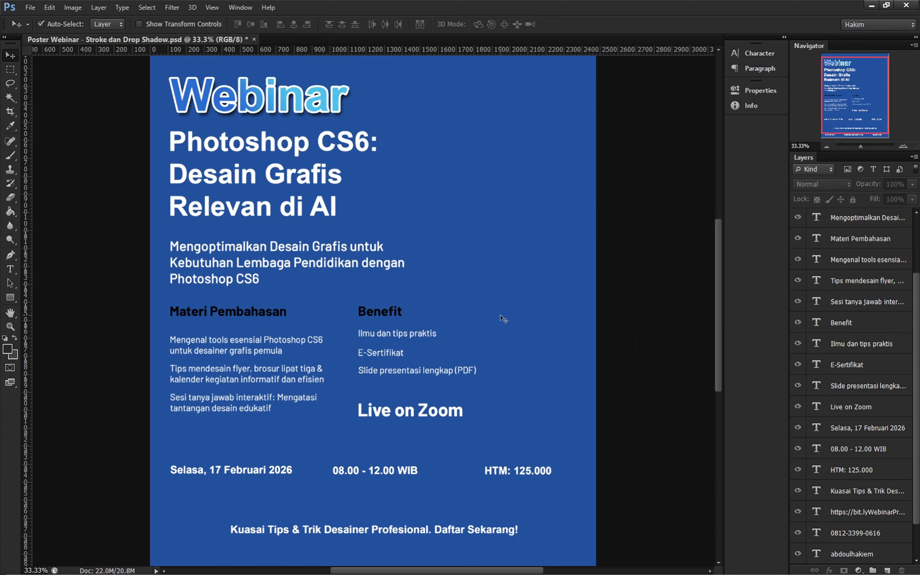
{"action": "key", "text": "ctrl+minus"}
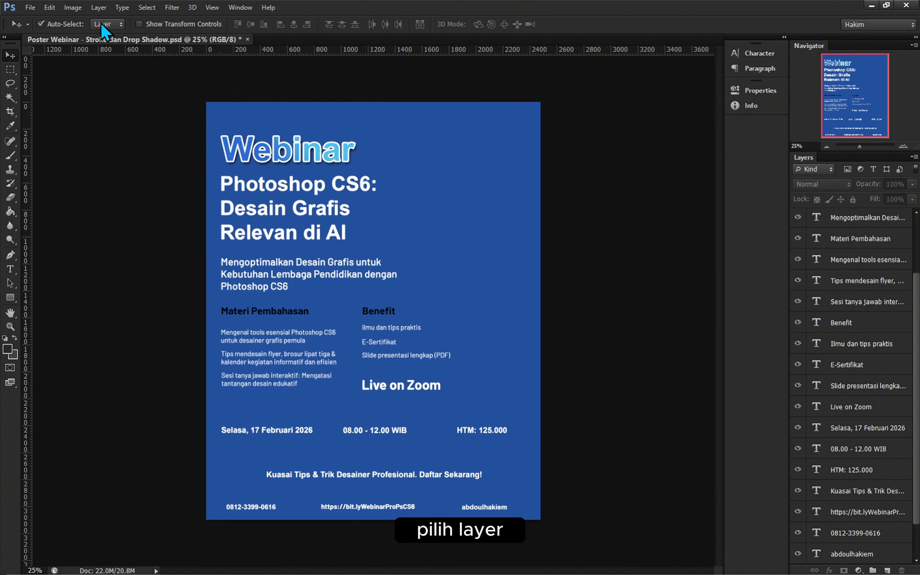
- Align the left edges of the Photoshop CS6 title and the Mengoptimalkan description with the Webinar heading
{"action": "left_click", "coordinate": [308, 278]}
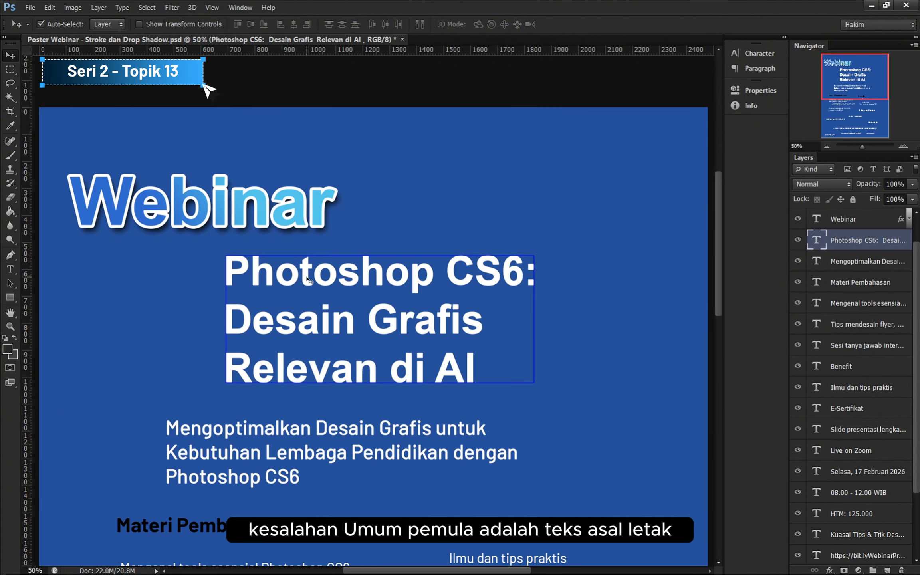
{"action": "left_click", "coordinate": [247, 438], "text": "shift"}
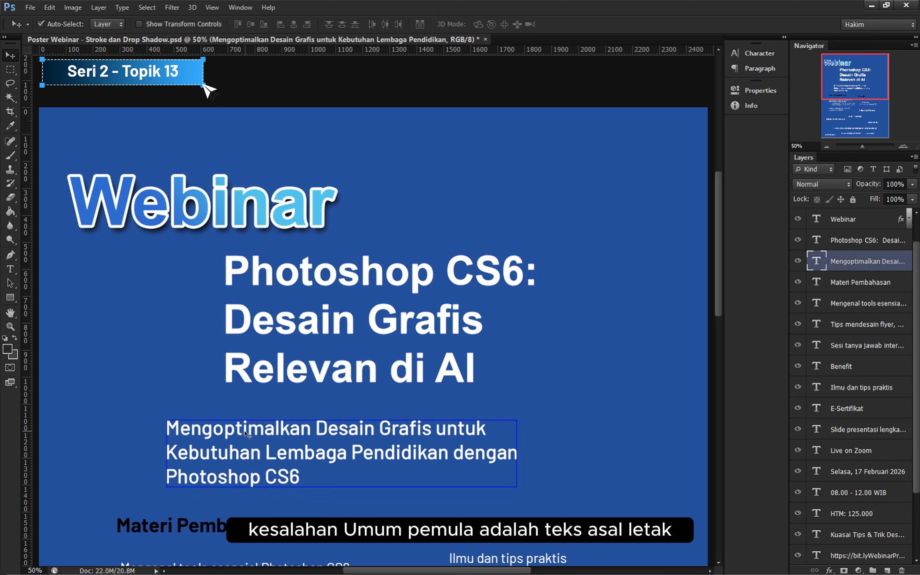
{"action": "left_click", "coordinate": [224, 208], "text": "shift"}
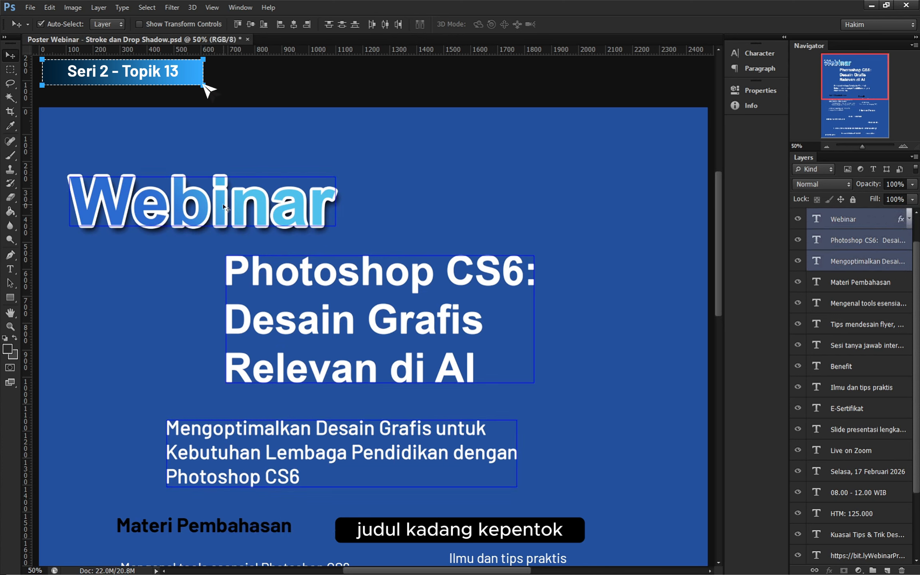
{"action": "left_click", "coordinate": [280, 25]}
- Align the left edge of the Materi Pembahasan heading with the Mengoptimalkan description above it
{"action": "scroll", "coordinate": [218, 283], "scroll_direction": "down", "scroll_amount": 5}
{"action": "left_click", "coordinate": [215, 281]}
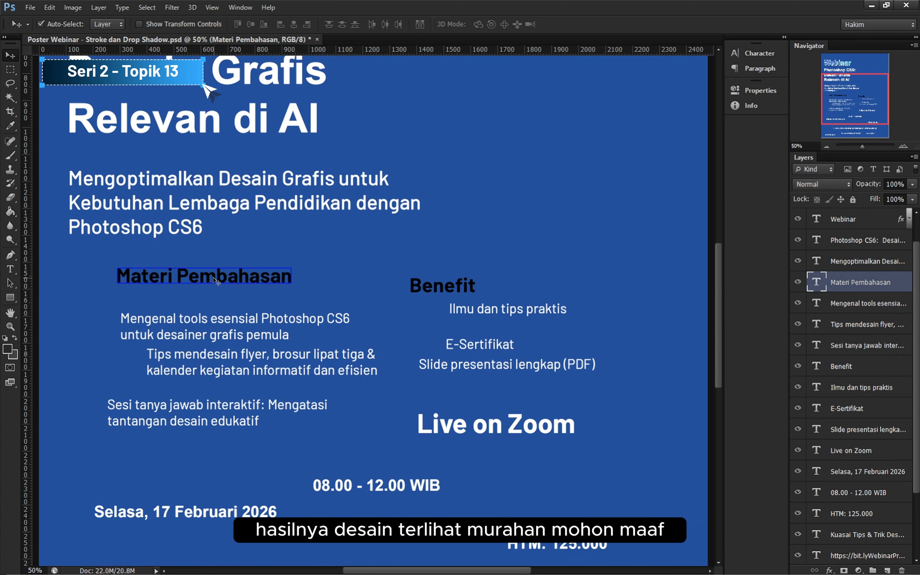
{"action": "left_click", "coordinate": [185, 205], "text": "shift"}
{"action": "left_click", "coordinate": [281, 25]}
- Align the left edges of the three topic descriptions with the Materi Pembahasan heading
{"action": "left_click", "coordinate": [180, 411]}
{"action": "left_click", "coordinate": [183, 361]}
{"action": "left_click", "coordinate": [180, 328]}
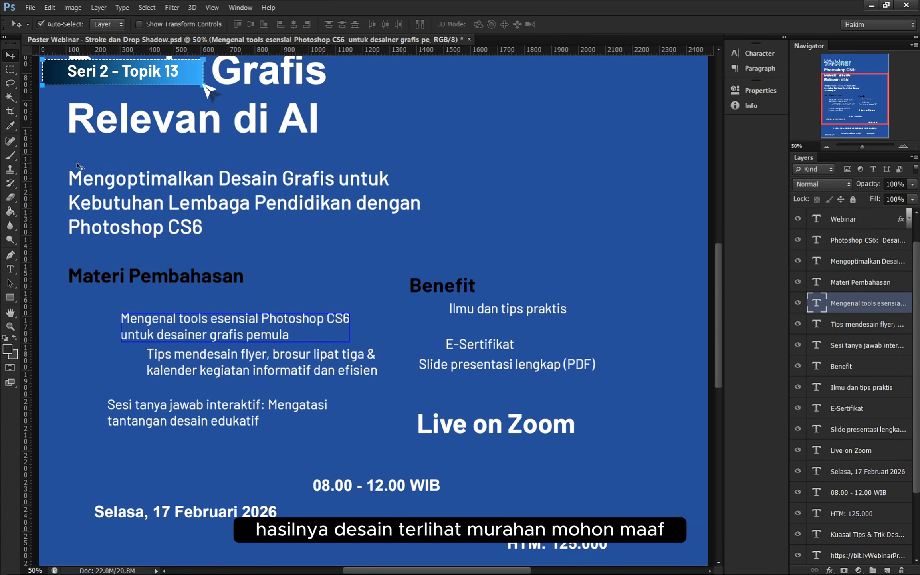
{"action": "left_click", "coordinate": [176, 422]}
{"action": "left_click", "coordinate": [184, 361], "text": "shift"}
{"action": "left_click", "coordinate": [180, 327], "text": "shift"}
{"action": "left_click", "coordinate": [105, 280], "text": "shift"}
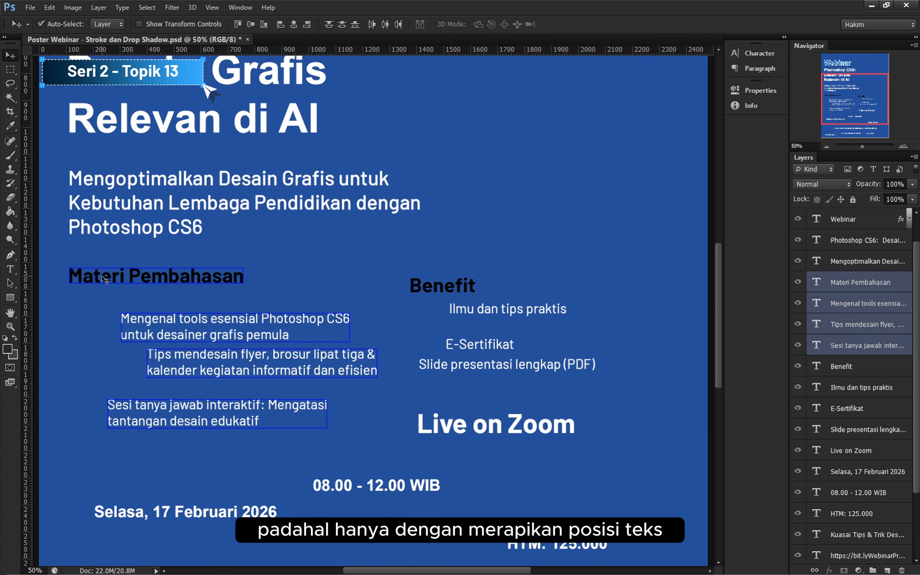
{"action": "left_click", "coordinate": [280, 25]}
- Move the Benefit heading closer to the Materi Pembahasan column and align the two headings' top edges
{"action": "scroll", "coordinate": [439, 260], "scroll_direction": "down", "scroll_amount": 3}
{"action": "left_click_drag", "start_coordinate": [439, 256], "coordinate": [381, 268]}
{"action": "left_click", "coordinate": [225, 245], "text": "shift"}
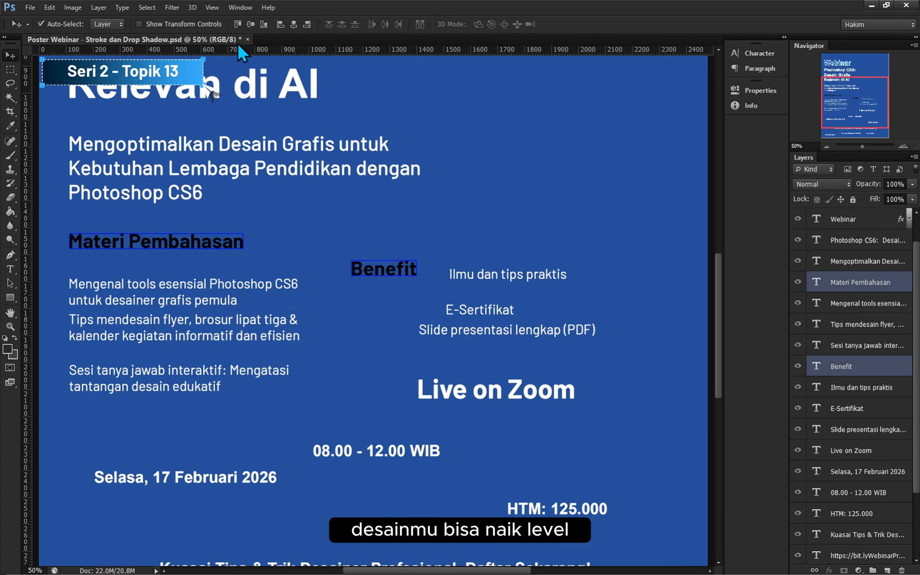
{"action": "left_click", "coordinate": [237, 25]}
{"action": "left_click", "coordinate": [492, 262]}
- Align the left edges of the three benefit items with the Benefit heading
{"action": "left_click", "coordinate": [450, 327]}
{"action": "left_click", "coordinate": [471, 311], "text": "shift"}
{"action": "left_click", "coordinate": [488, 275], "text": "shift"}
{"action": "left_click", "coordinate": [386, 244], "text": "shift"}
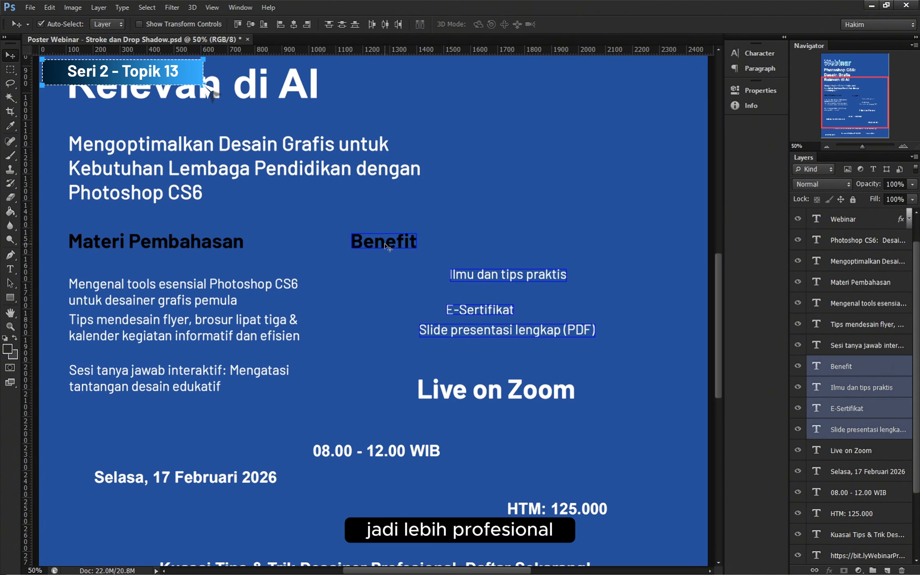
{"action": "left_click", "coordinate": [281, 24]}
{"action": "left_click", "coordinate": [531, 271]}
- Align the vertical centers of the date, 08.00 - 12.00 WIB and HTM: 125.000 texts
{"action": "scroll", "coordinate": [532, 271], "scroll_direction": "down", "scroll_amount": 3}
{"action": "left_click", "coordinate": [384, 326]}
{"action": "left_click", "coordinate": [550, 389]}
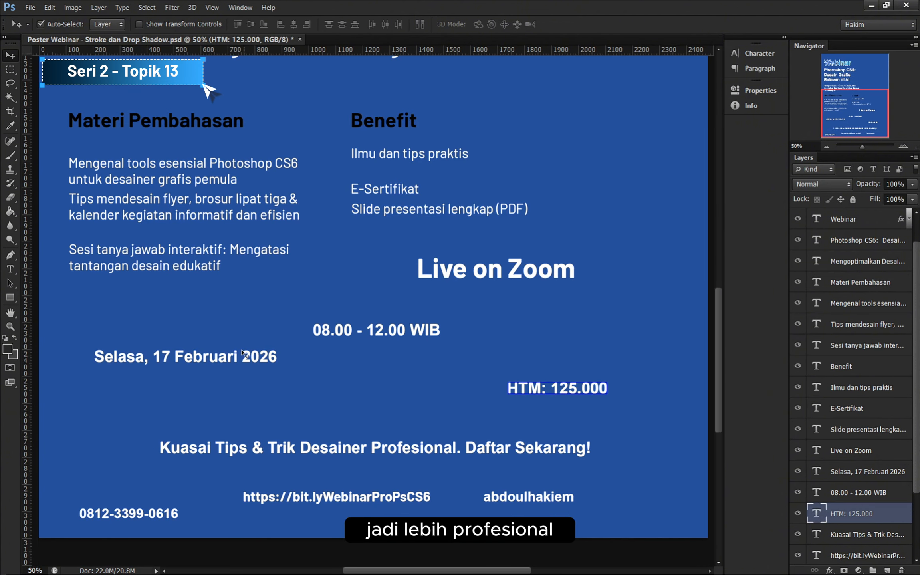
{"action": "left_click", "coordinate": [272, 359]}
{"action": "left_click", "coordinate": [377, 329], "text": "shift"}
{"action": "left_click", "coordinate": [559, 388], "text": "shift"}
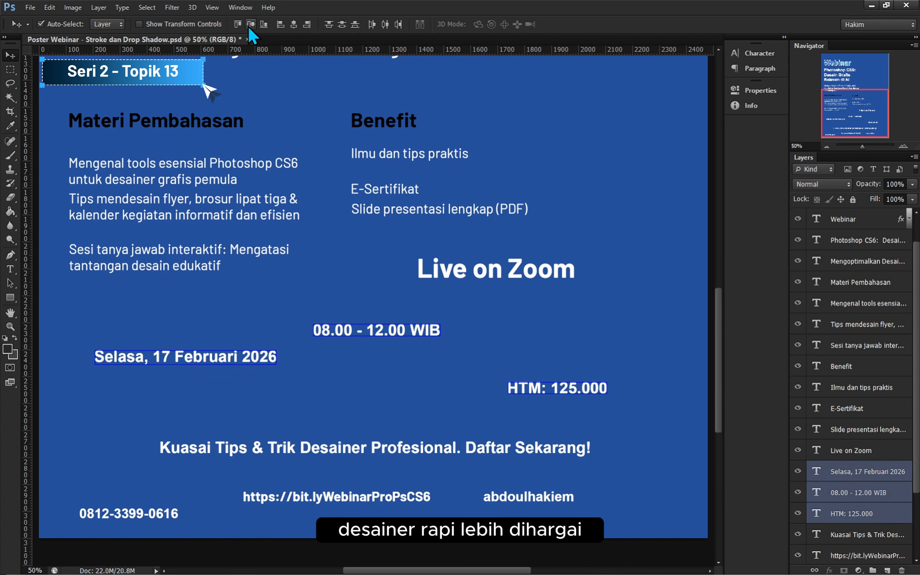
{"action": "left_click", "coordinate": [250, 24]}
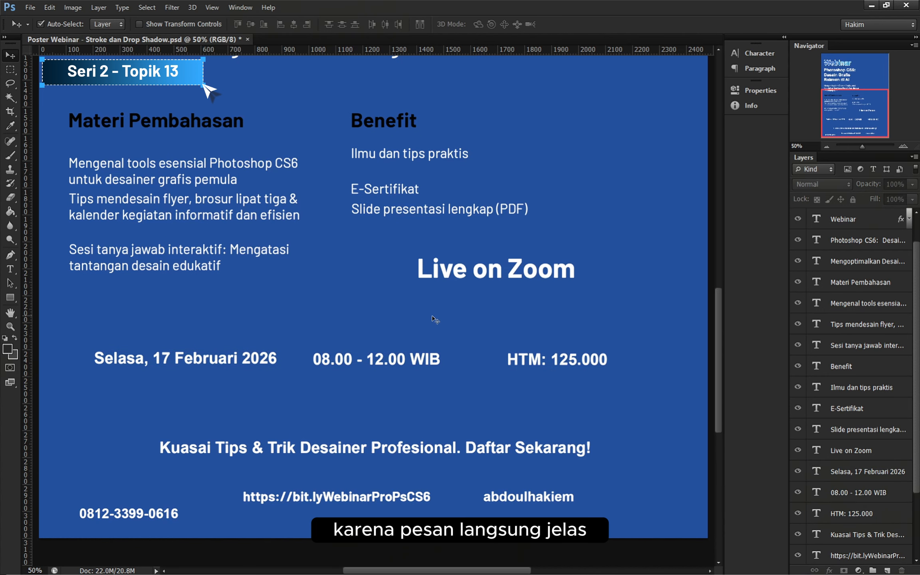
- Try to align the vertical centers of the phone number, bit.ly link and username texts, then undo it
{"action": "scroll", "coordinate": [423, 315], "scroll_direction": "down", "scroll_amount": 3}
{"action": "left_click", "coordinate": [516, 403]}
{"action": "left_click", "coordinate": [159, 419], "text": "shift"}
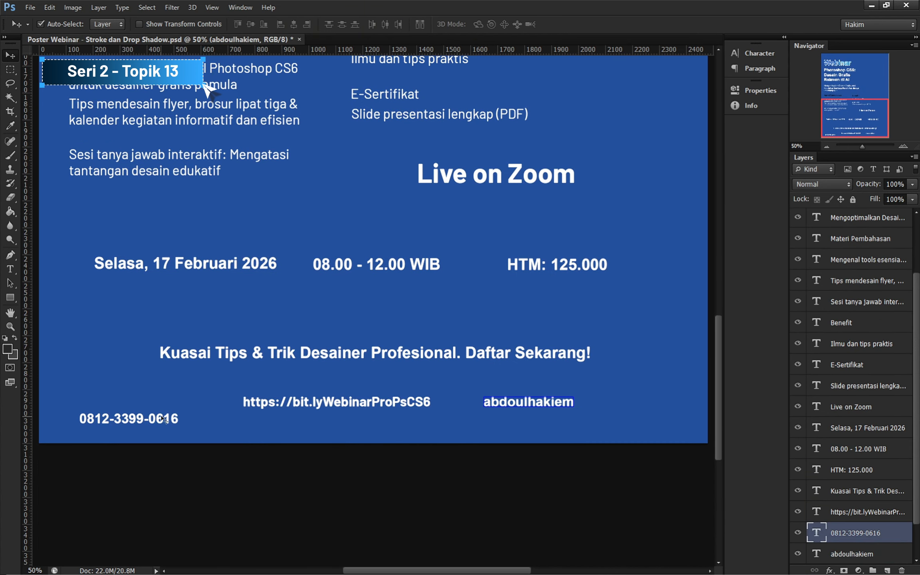
{"action": "left_click", "coordinate": [286, 405], "text": "shift"}
{"action": "left_click", "coordinate": [251, 24]}
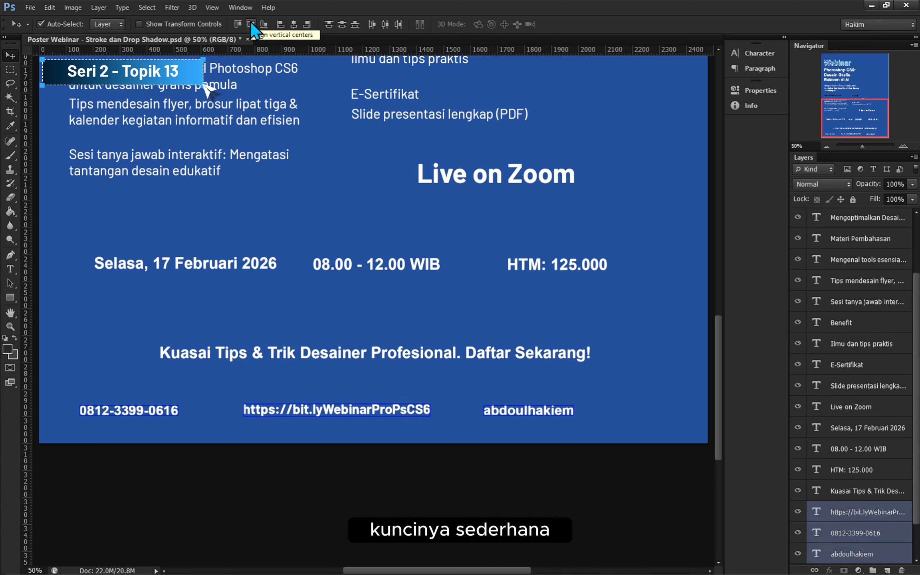
{"action": "left_click", "coordinate": [149, 390]}
{"action": "key", "text": "ctrl+z"}
- Align the bottom edges of the username and bit.ly link texts with the phone number
{"action": "left_click", "coordinate": [150, 390]}
{"action": "left_click", "coordinate": [386, 403]}
{"action": "left_click", "coordinate": [119, 418]}
{"action": "left_click", "coordinate": [488, 403]}
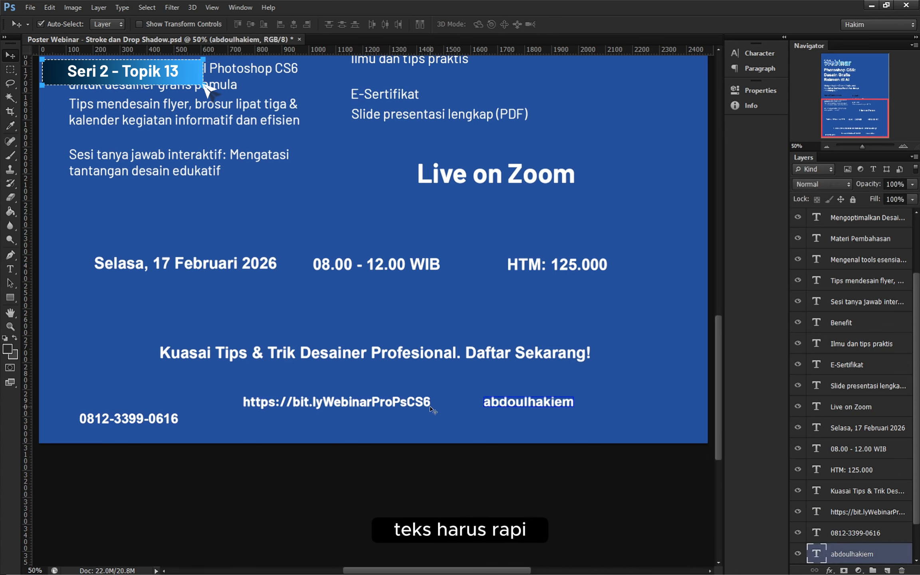
{"action": "left_click", "coordinate": [430, 406], "text": "shift"}
{"action": "left_click", "coordinate": [131, 418], "text": "shift"}
{"action": "left_click", "coordinate": [264, 24]}
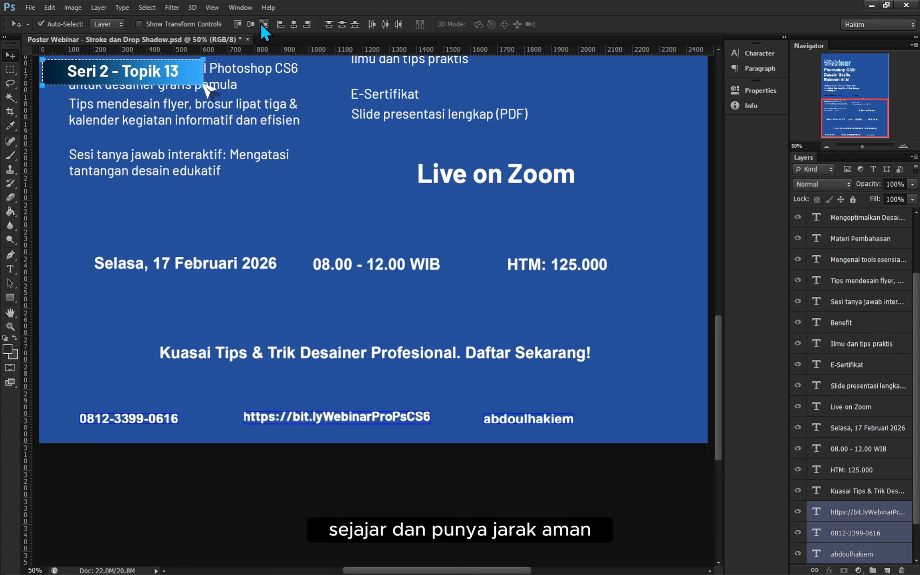
- Align the left edge of the Live on Zoom text with the Benefit heading
{"action": "key", "text": "ctrl+minus"}
{"action": "key", "text": "ctrl+minus"}
{"action": "left_click", "coordinate": [441, 386]}
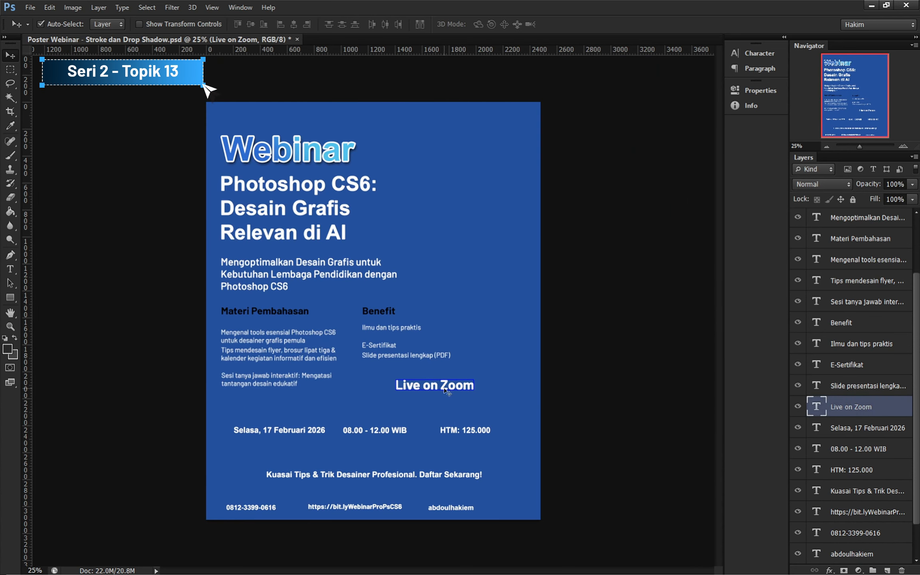
{"action": "left_click", "coordinate": [379, 313], "text": "shift"}
{"action": "left_click", "coordinate": [280, 25]}
{"action": "left_click", "coordinate": [557, 389]}
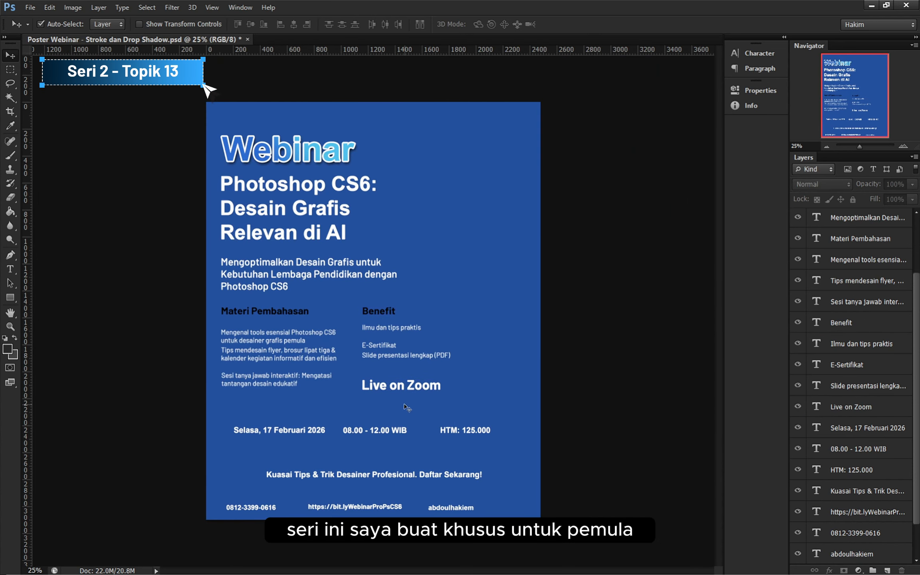
- Move the HTM: 125.000 text horizontally toward the poster's right edge, widening its gap from the 08.00 - 12.00 WIB text
{"action": "left_click", "coordinate": [388, 429]}
{"action": "left_click", "coordinate": [453, 429]}
{"action": "left_click_drag", "start_coordinate": [453, 430], "coordinate": [470, 430]}
- Align the right edge of the username text with the HTM: 125.000 text
{"action": "left_click", "coordinate": [453, 505]}
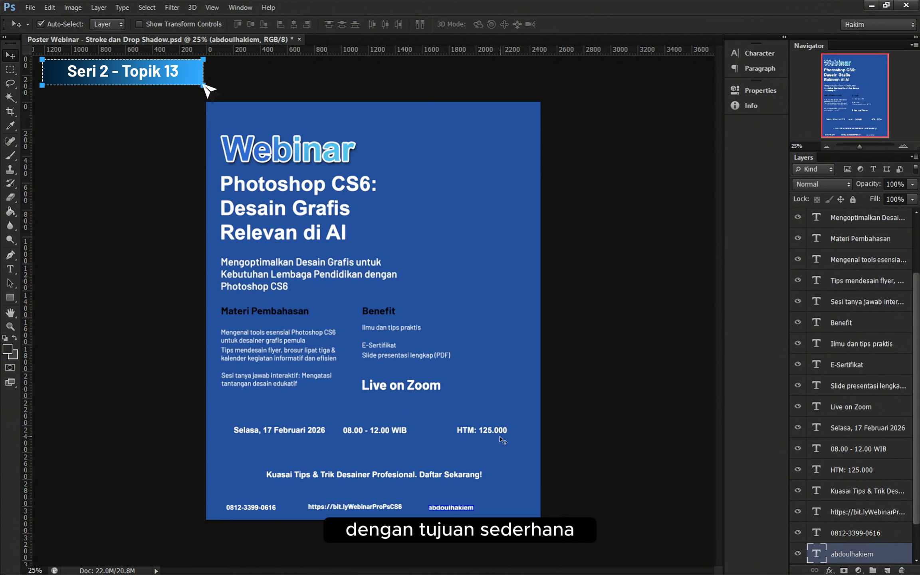
{"action": "left_click", "coordinate": [480, 431]}
{"action": "left_click", "coordinate": [449, 508], "text": "shift"}
{"action": "left_click", "coordinate": [306, 25]}
{"action": "left_click", "coordinate": [598, 449]}
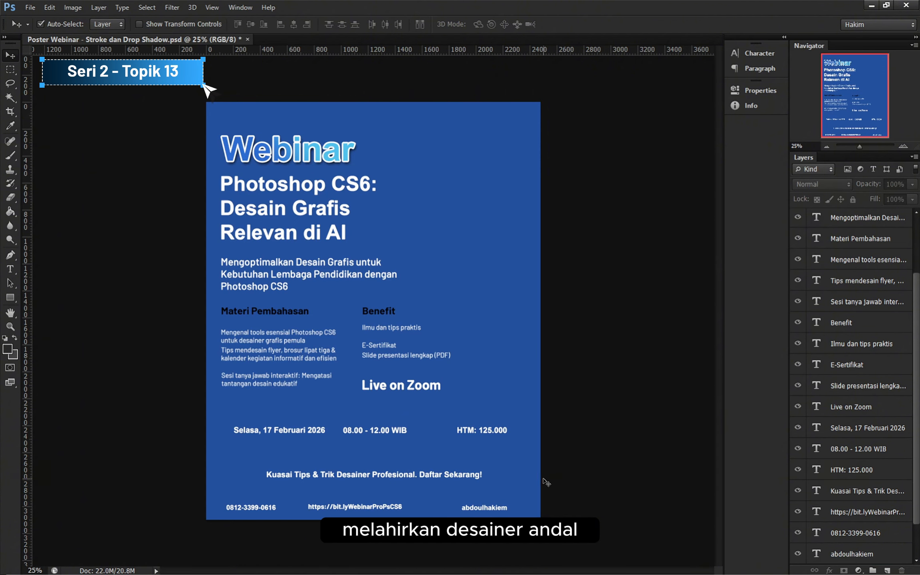
- Align the vertical centers of the phone number, bit.ly link and username texts
{"action": "left_click", "coordinate": [350, 507]}
{"action": "left_click", "coordinate": [267, 507]}
{"action": "left_click", "coordinate": [463, 508]}
{"action": "left_click", "coordinate": [355, 507], "text": "shift"}
{"action": "left_click", "coordinate": [264, 508], "text": "shift"}
{"action": "left_click", "coordinate": [250, 25]}
{"action": "left_click", "coordinate": [559, 499]}
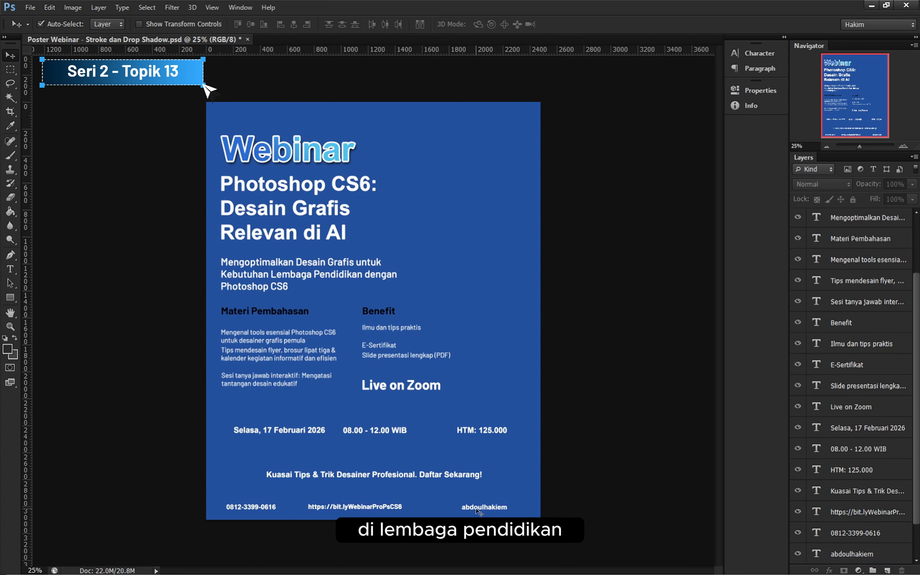
- Distribute the horizontal centers of the phone number, bit.ly link and username texts evenly
{"action": "left_click", "coordinate": [478, 512]}
{"action": "left_click", "coordinate": [354, 506], "text": "shift"}
{"action": "left_click", "coordinate": [258, 508], "text": "shift"}
{"action": "left_click", "coordinate": [384, 25]}
{"action": "left_click", "coordinate": [396, 90]}
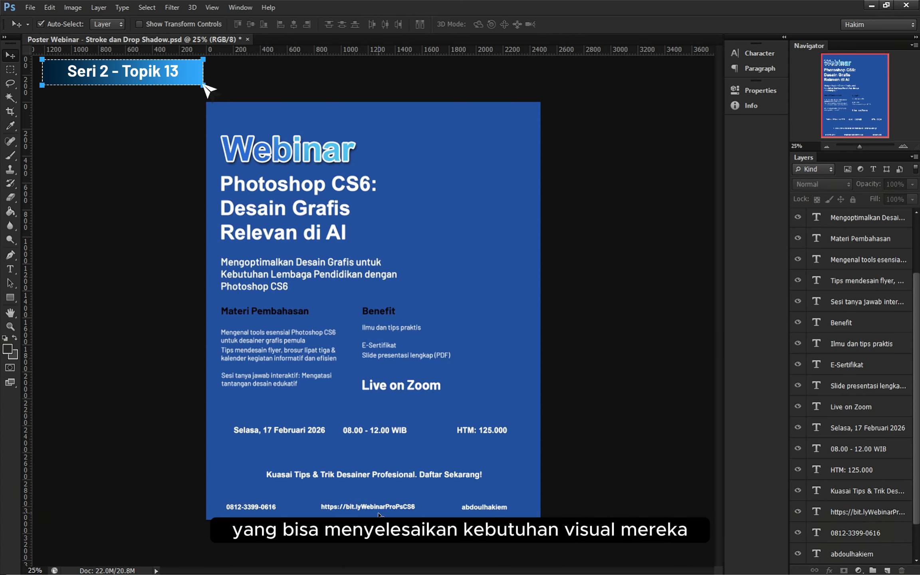
- Align the left edge of the Selasa, 17 Februari 2026 text with the Sesi tanya jawab interaktif description
{"action": "left_click", "coordinate": [244, 431]}
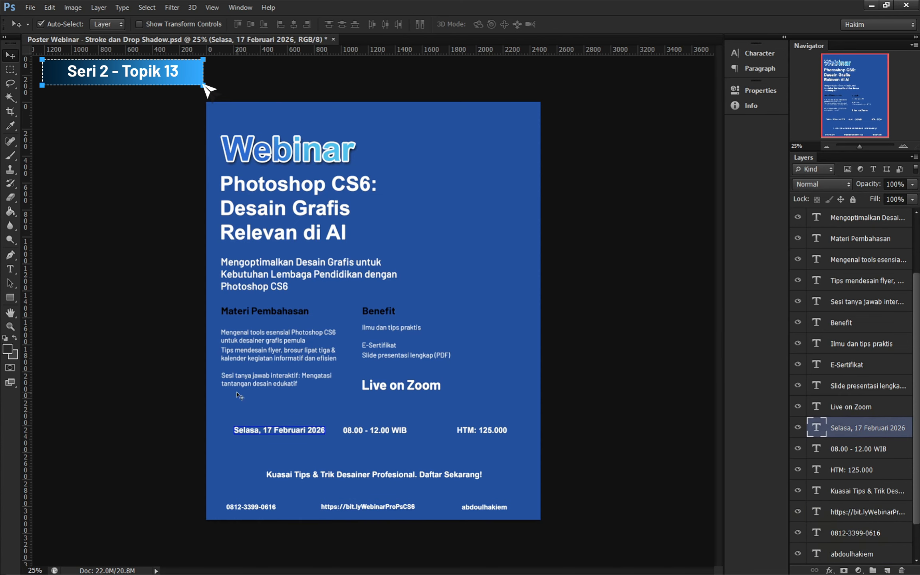
{"action": "left_click", "coordinate": [264, 378]}
{"action": "left_click", "coordinate": [565, 375]}
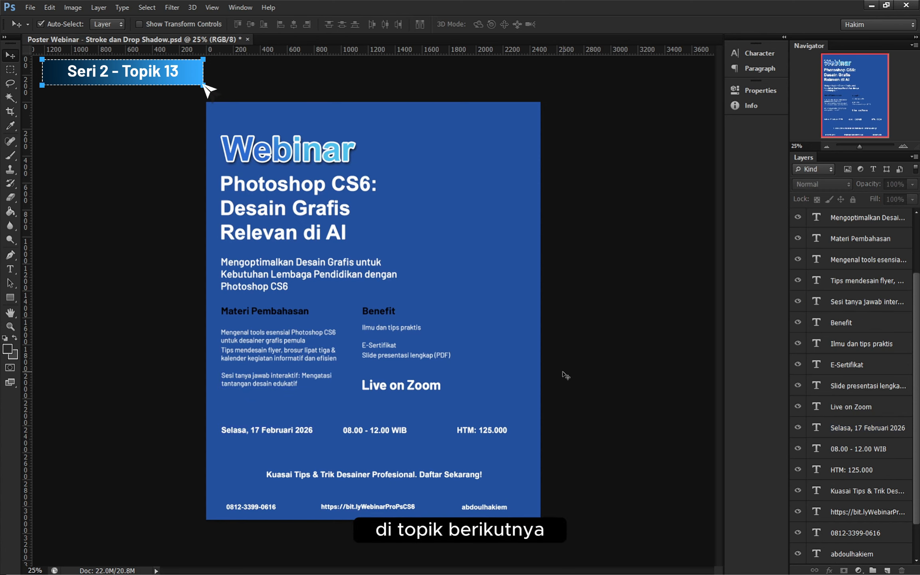
- Distribute the vertical centers of the three descriptions under Materi Pembahasan evenly
{"action": "left_click", "coordinate": [215, 342]}
{"action": "key", "text": "ctrl+plus"}
{"action": "key", "text": "ctrl+plus"}
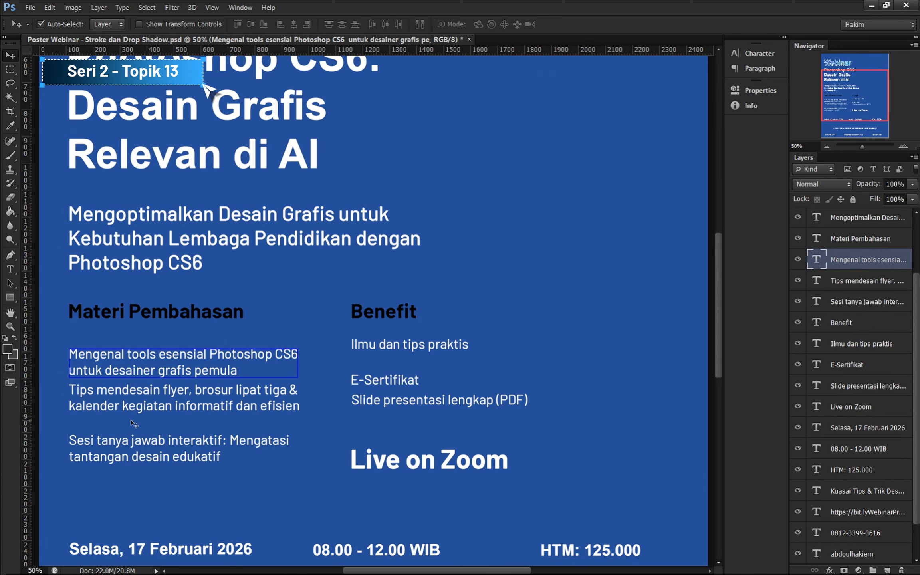
{"action": "left_click", "coordinate": [142, 392], "text": "shift"}
{"action": "left_click", "coordinate": [153, 442], "text": "shift"}
{"action": "left_click", "coordinate": [342, 24]}
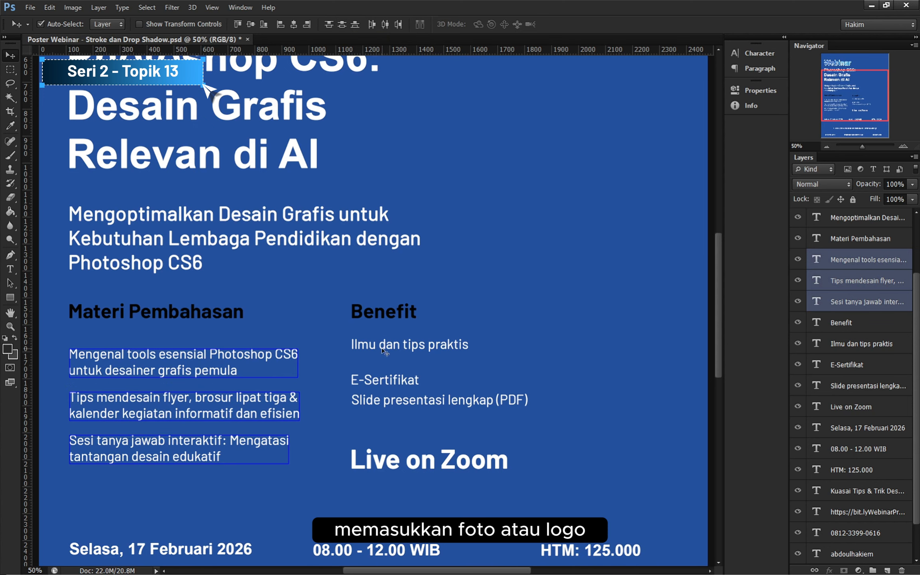
- Distribute the vertical centers of the three items under the Benefit heading evenly
{"action": "left_click", "coordinate": [384, 379]}
{"action": "left_click", "coordinate": [389, 399]}
{"action": "left_click", "coordinate": [389, 381], "text": "shift"}
{"action": "left_click", "coordinate": [387, 345], "text": "shift"}
{"action": "left_click", "coordinate": [342, 24]}
{"action": "left_click", "coordinate": [502, 317]}
{"action": "key", "text": "ctrl+minus"}
{"action": "key", "text": "ctrl+minus"}
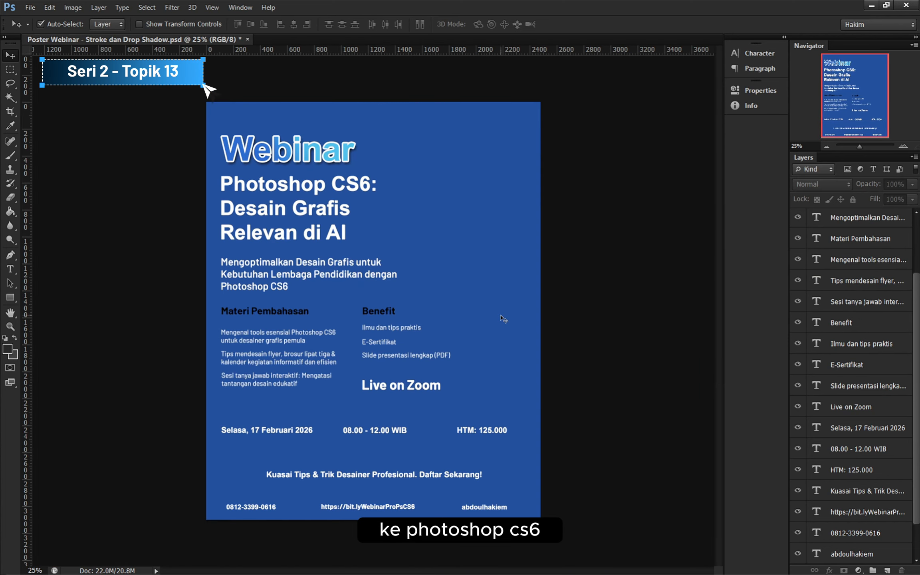